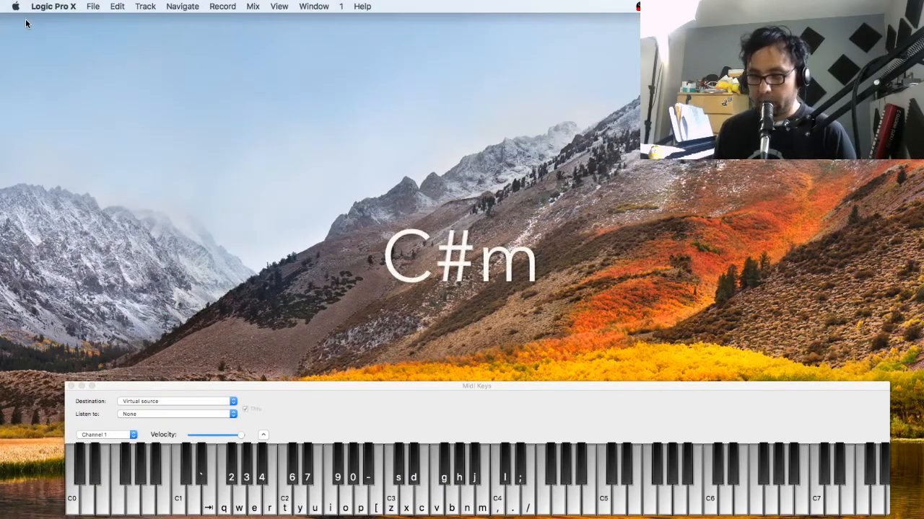
Step: Play the chords C#m, A and B/F# one after another on the MIDI keyboard
key(s)
key(h)
key(l)
key(slash)
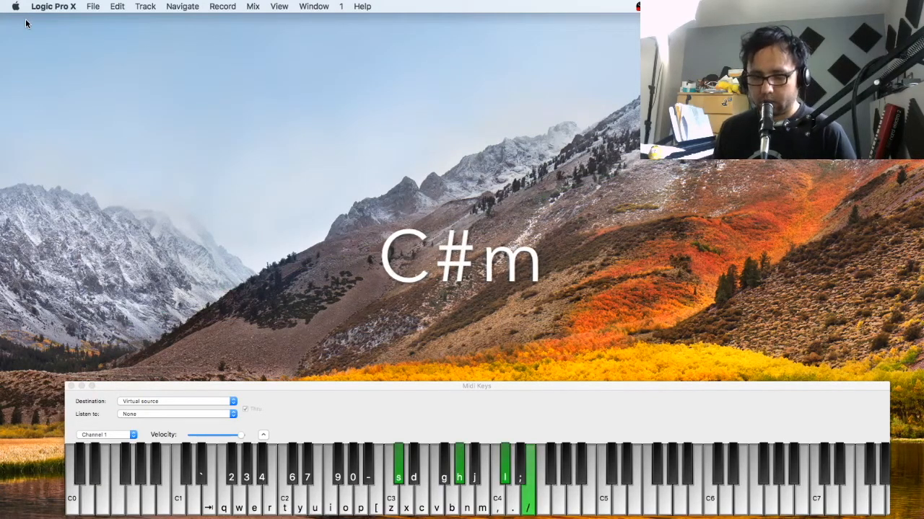
key(p)
key(n)
key(l)
key(slash)
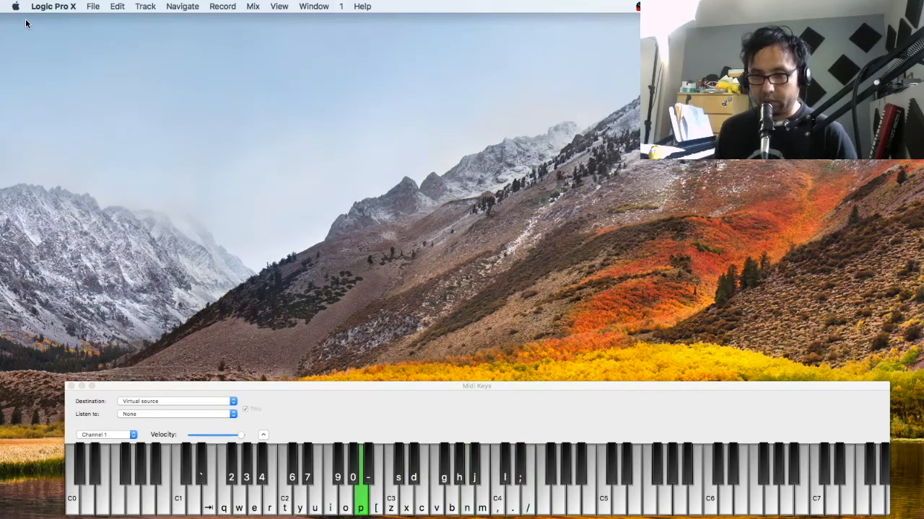
key(9)
key(g)
key(m)
key(semicolon)
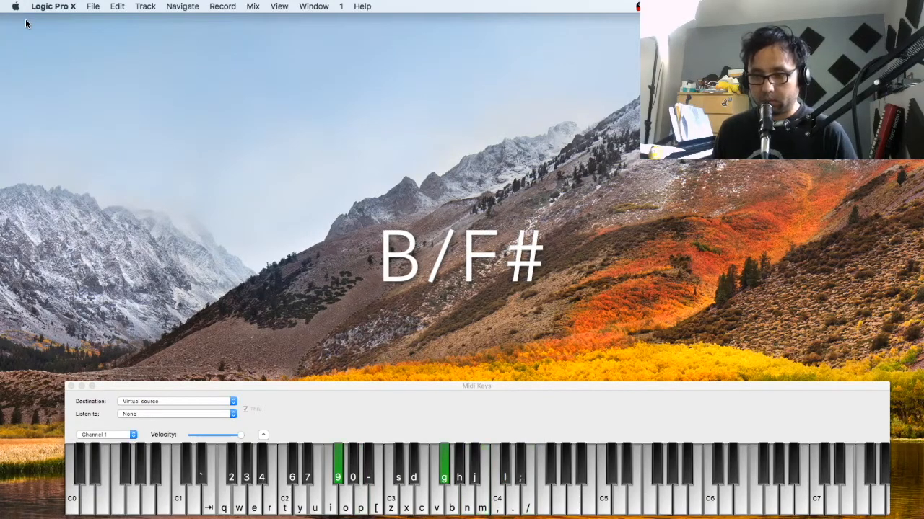
Step: Play the progression C#m - A - B/F# again, starting from the C#m chord
key(slash)
key(l)
key(n)
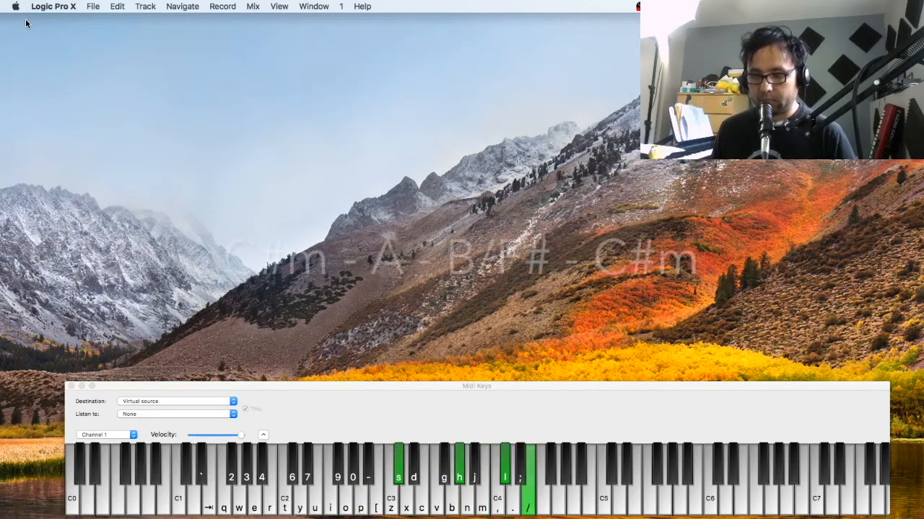
key(p)
key(9)
key(g)
key(m)
key(semicolon)
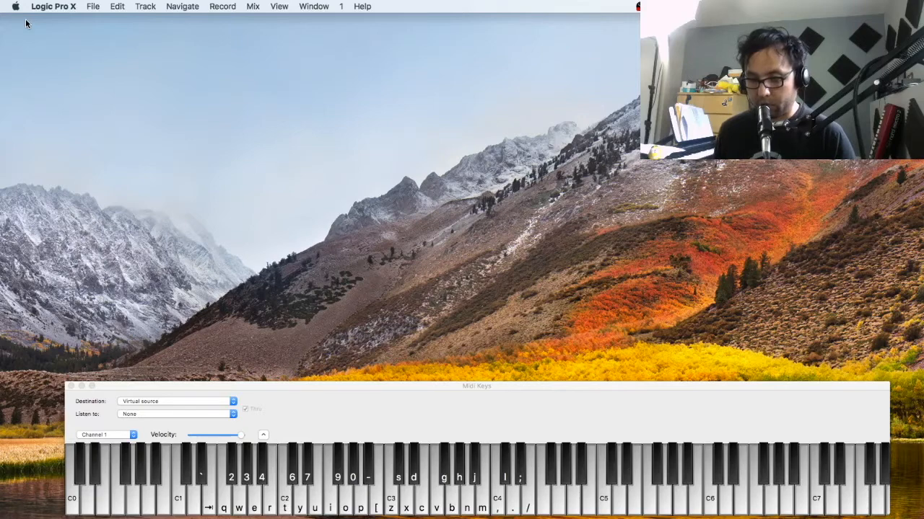
Step: Play the upper notes of the C#m chord, G#3, C#4 and E4, twice
key(h)
key(l)
key(slash)
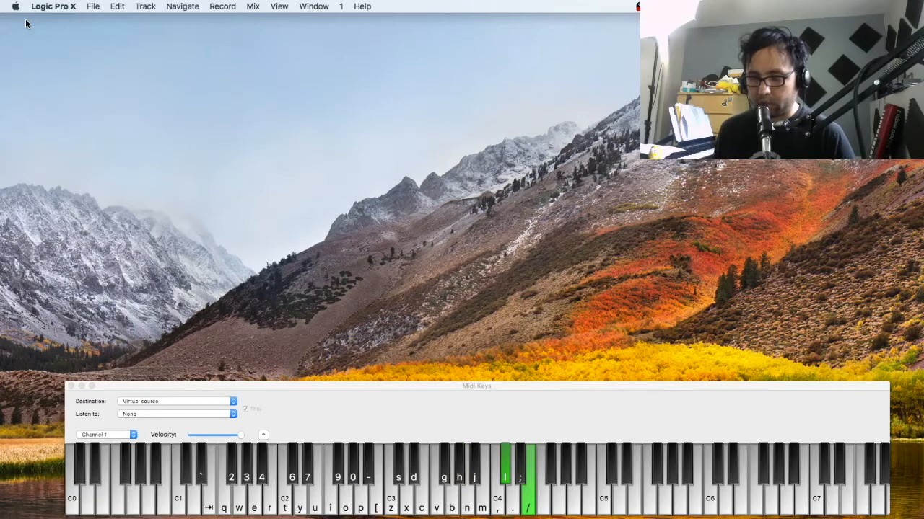
key(h)
key(l)
key(slash)
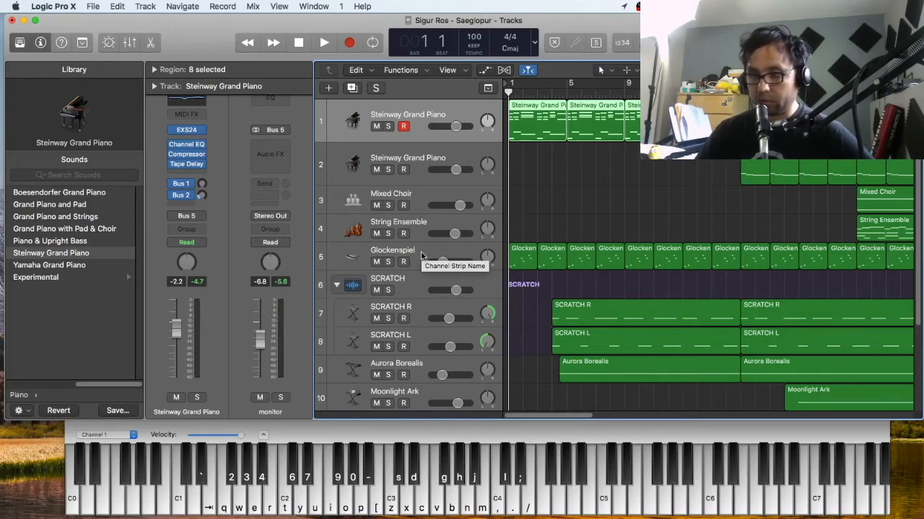
Step: Select the Glockenspiel, first Steinway Grand Piano, SCRATCH and SCRATCH R tracks in turn to review the instruments
click(422, 256)
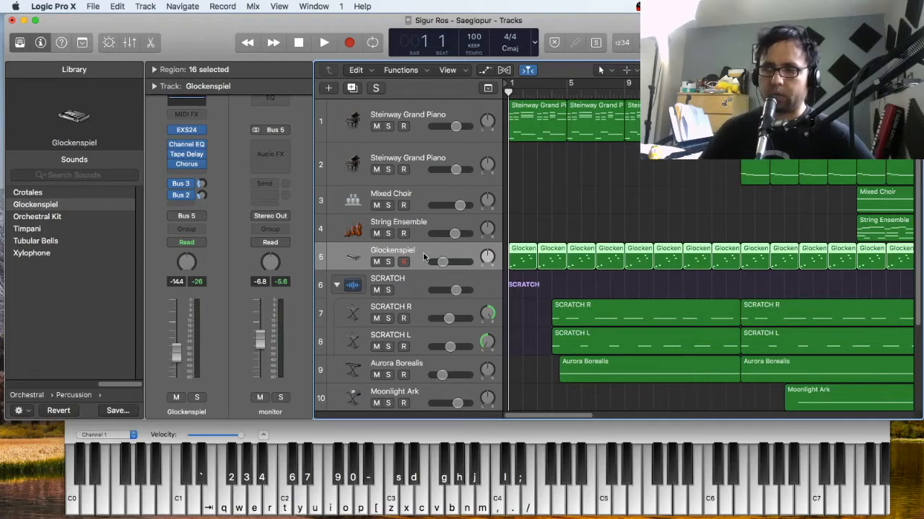
click(426, 118)
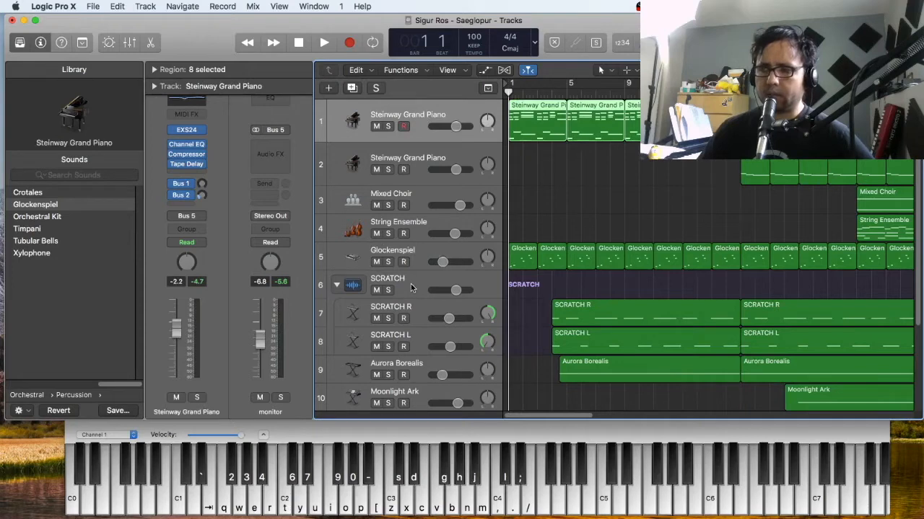
click(411, 288)
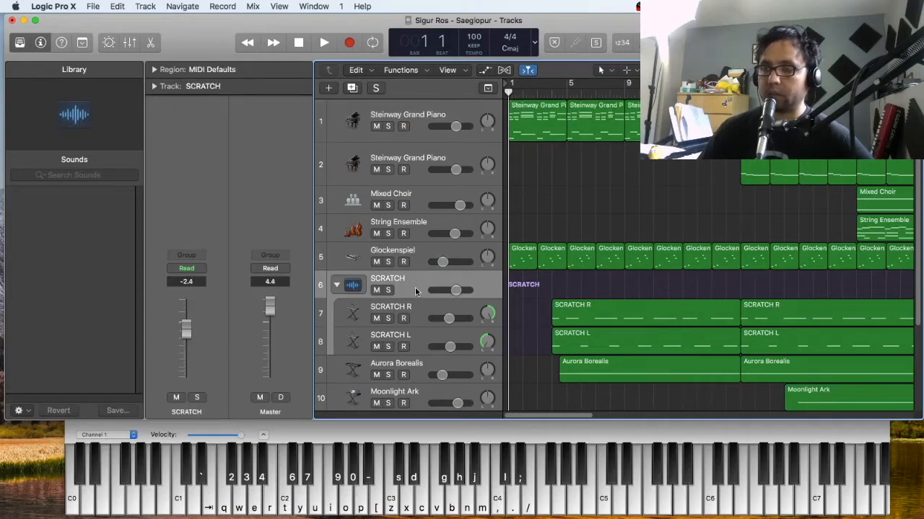
click(414, 303)
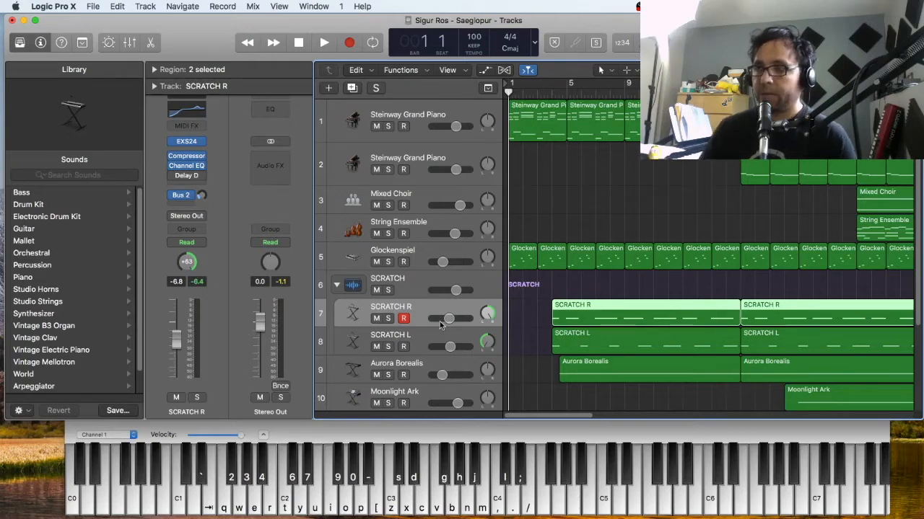
Step: Load the Steinway Grand Piano sound from the Piano category onto track 1
click(425, 113)
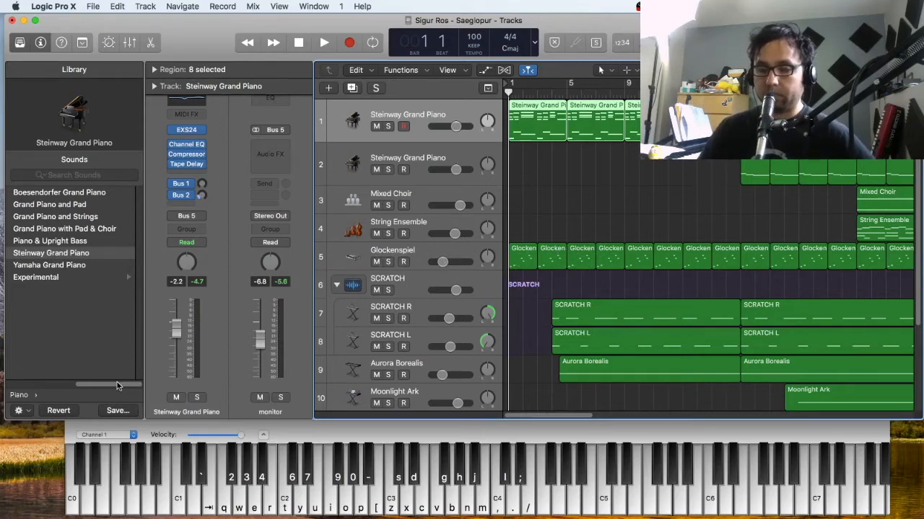
drag(120, 386, 51, 389)
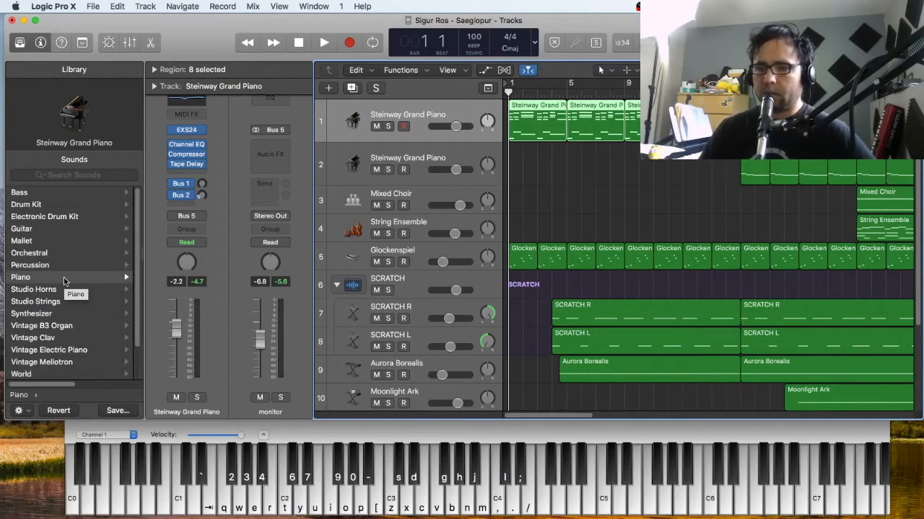
click(64, 277)
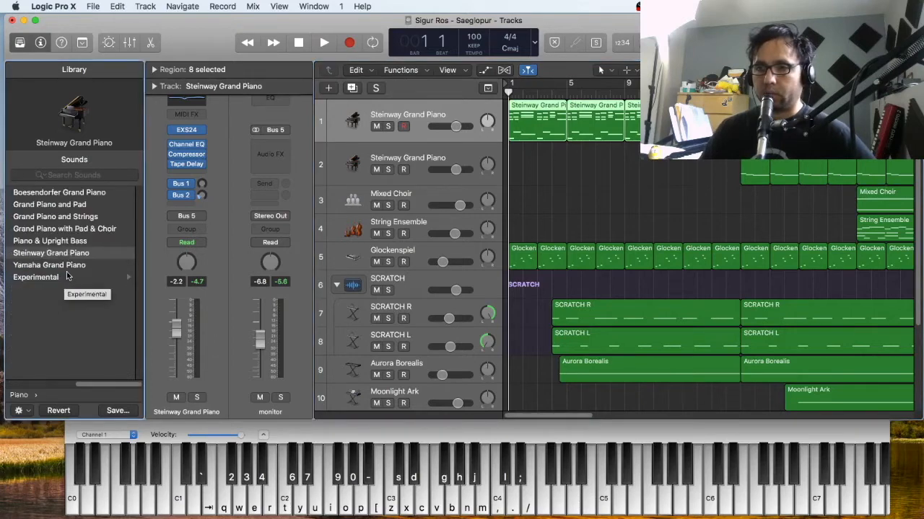
click(81, 255)
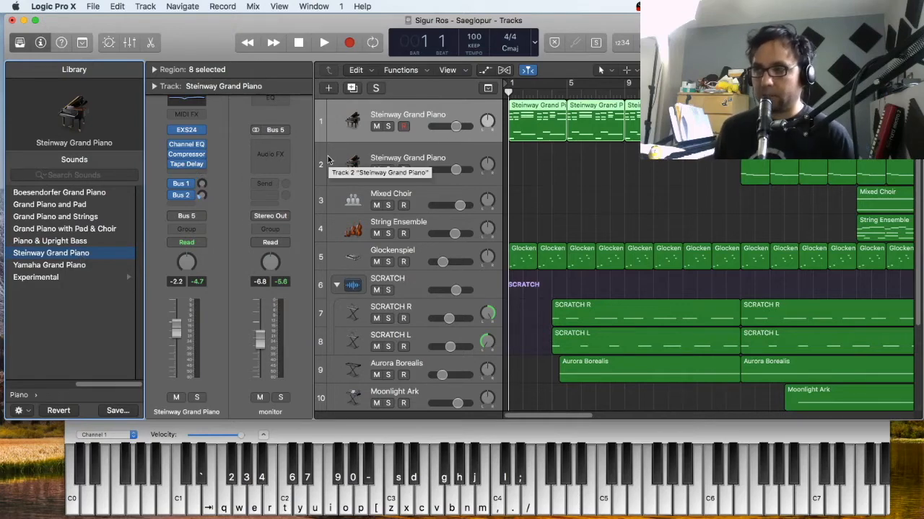
Step: Play a C#m chord with C#3 in the bass using the Steinway Grand Piano sound
key(s)
key(h)
key(l)
key(slash)
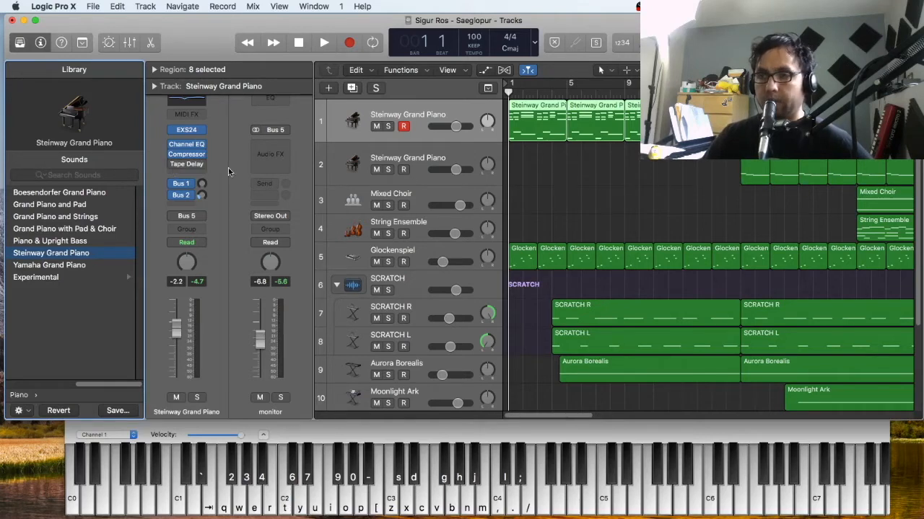
Step: Open the Tape Delay settings of the first Steinway Grand Piano track and move the window clear of the transport controls
click(187, 165)
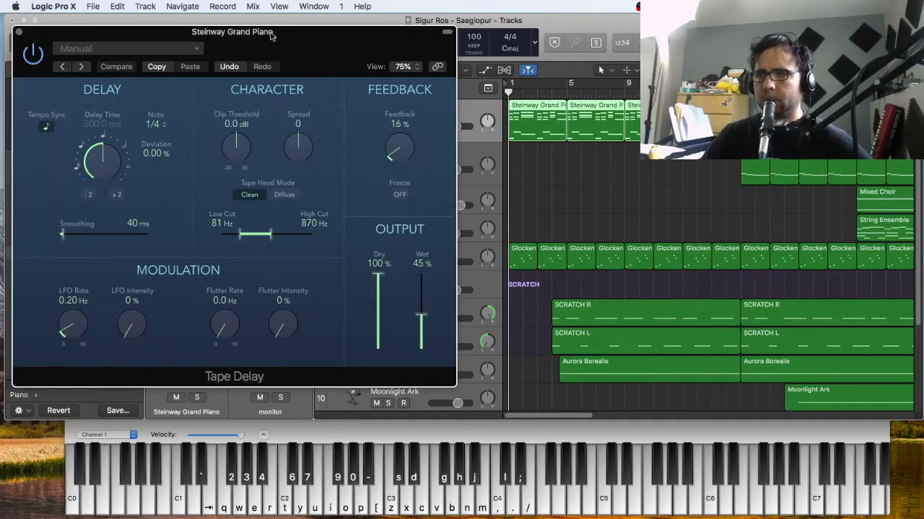
drag(271, 37, 425, 66)
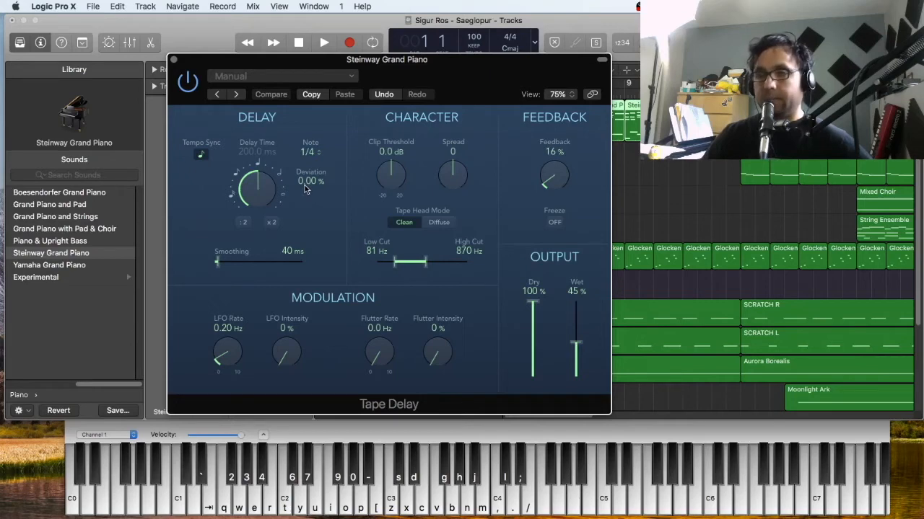
drag(247, 127, 228, 124)
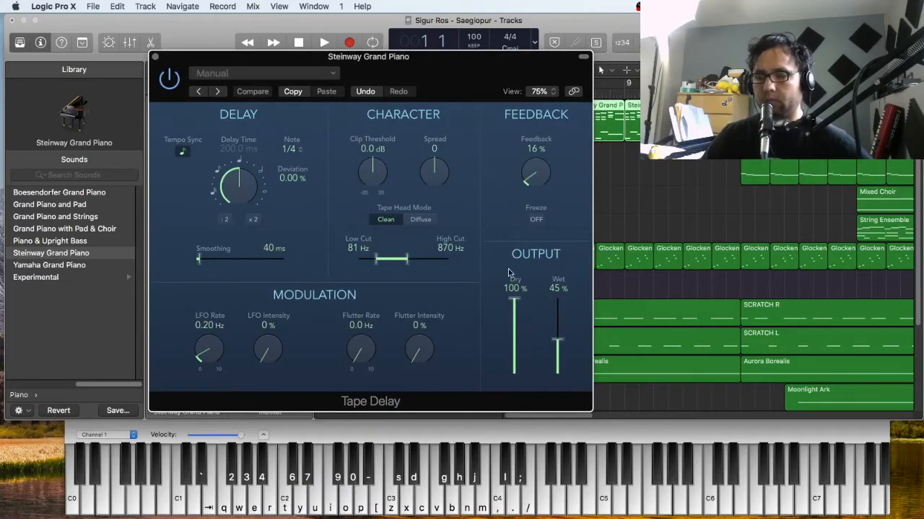
mouse_move(423, 61)
mouse_down()
mouse_move(416, 79)
mouse_move(417, 59)
mouse_up()
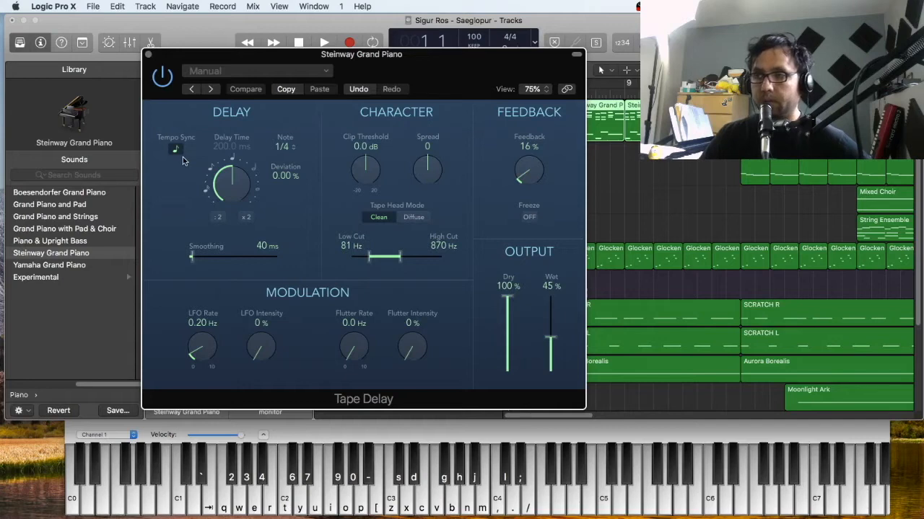
drag(414, 63, 404, 90)
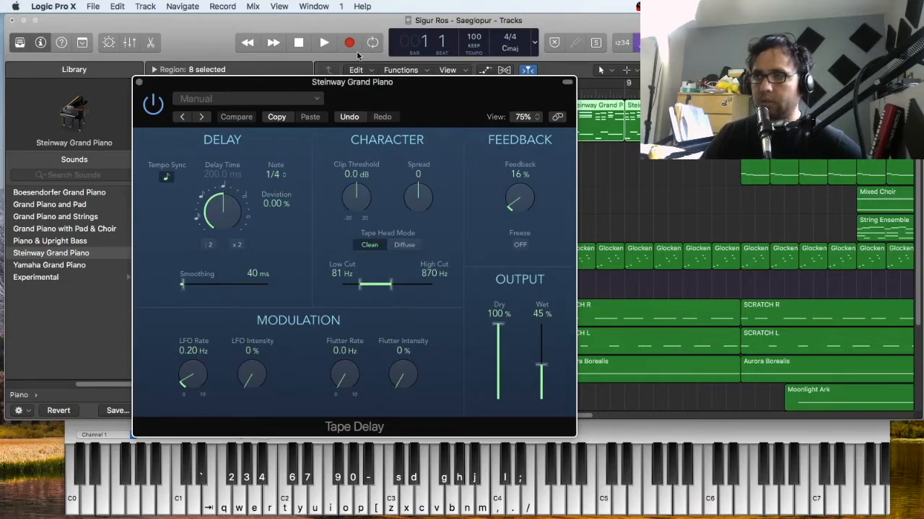
Step: Play the project briefly from the start to hear the delayed piano, and stop playback
click(327, 44)
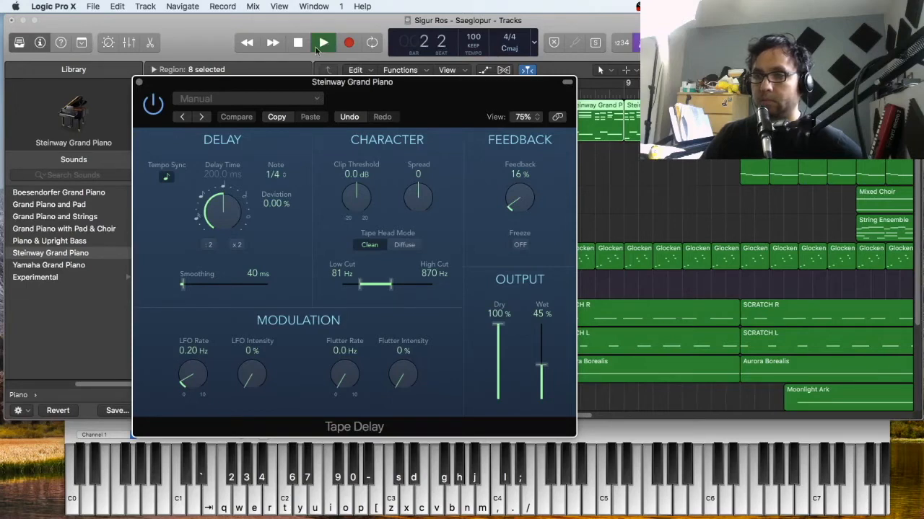
click(299, 44)
click(297, 43)
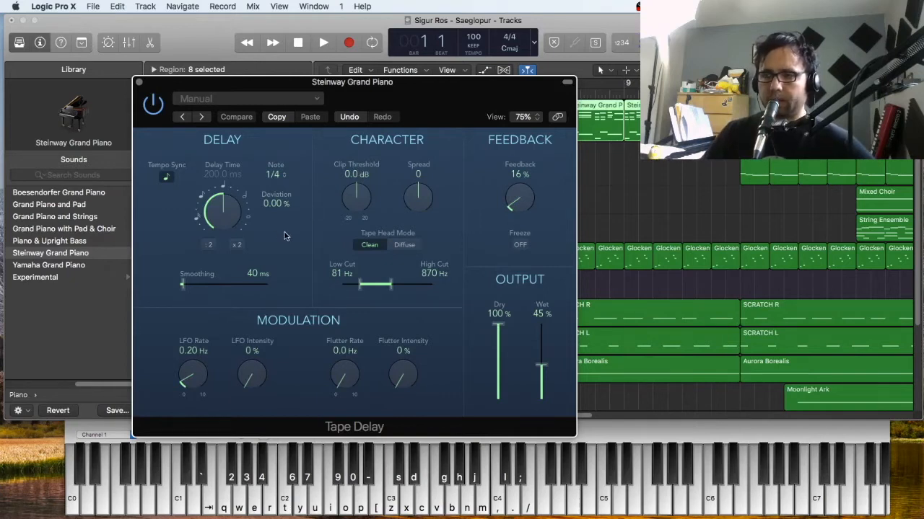
Step: Set the Tape Delay's note value to 1/8 with tempo sync on, and play C#4 twice to hear the echo
drag(264, 86, 313, 88)
click(214, 179)
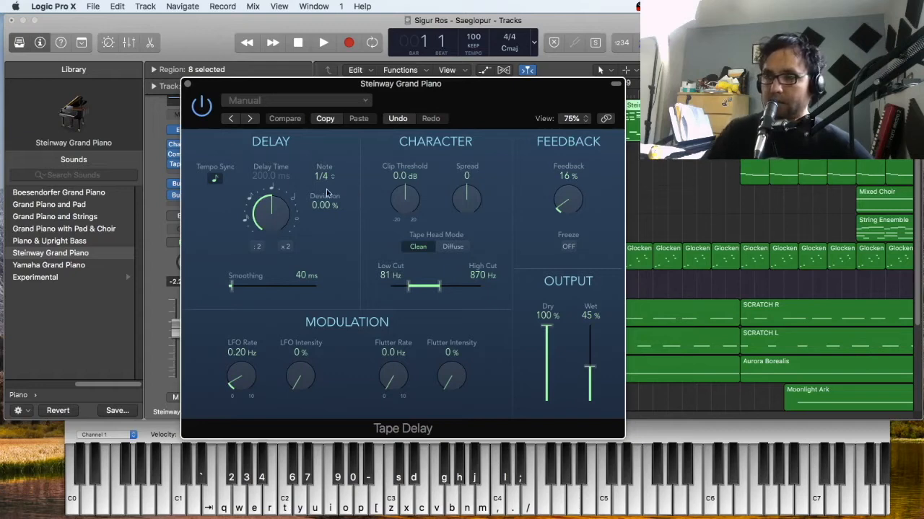
click(252, 202)
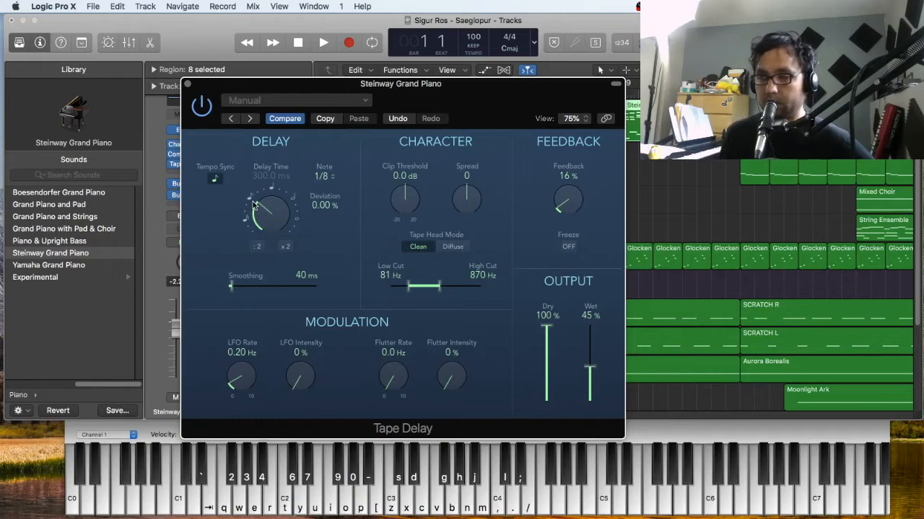
key(l)
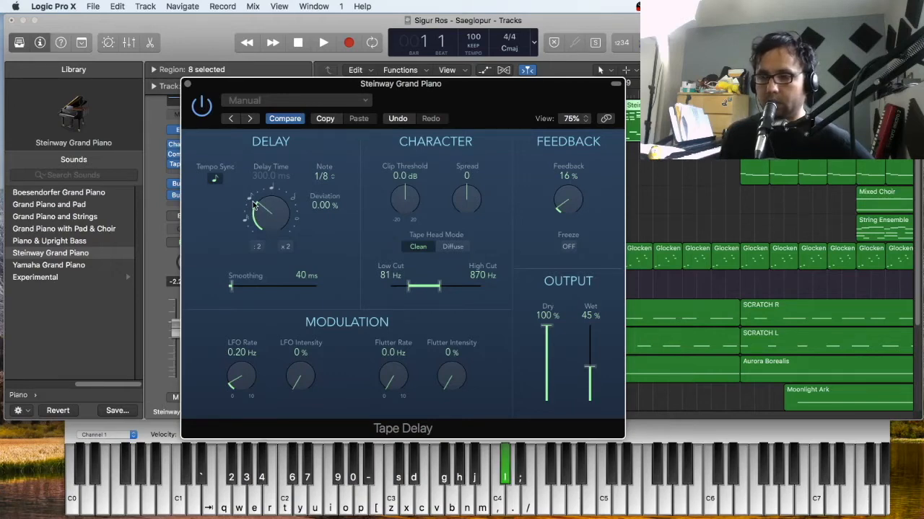
key(l)
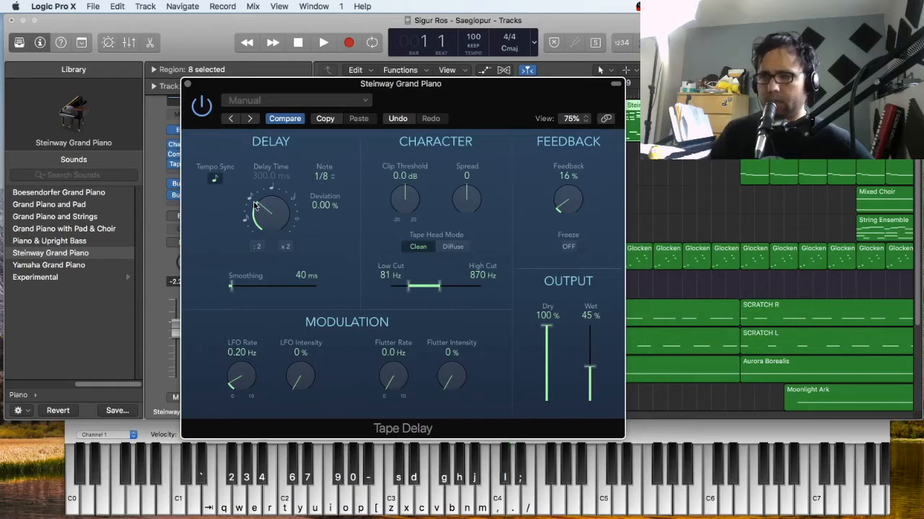
Step: Set the Tape Delay's note value to 1/4 and audition it with C#4, then G#3 and C#4 together
click(274, 191)
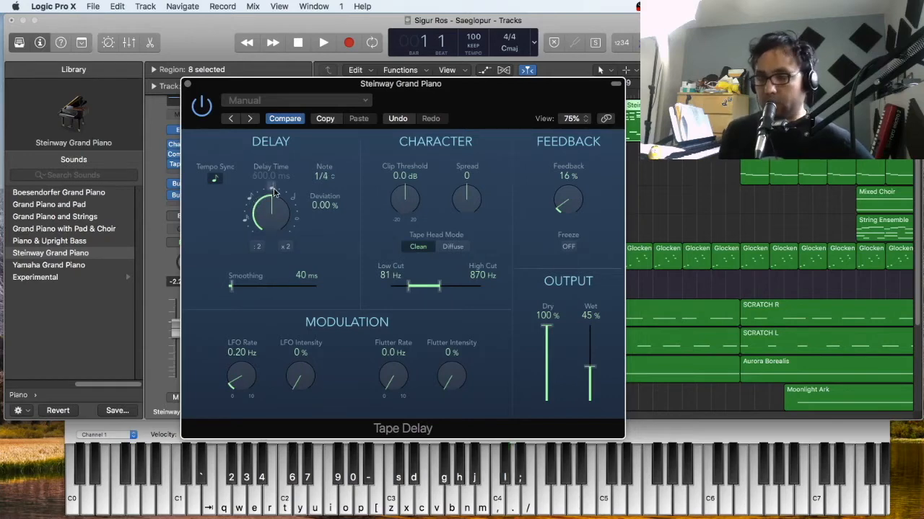
key(l)
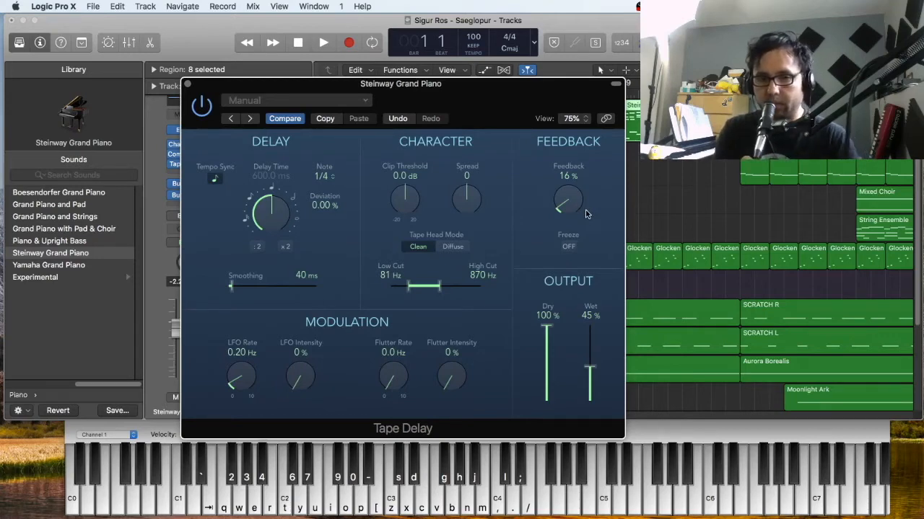
key(h+l)
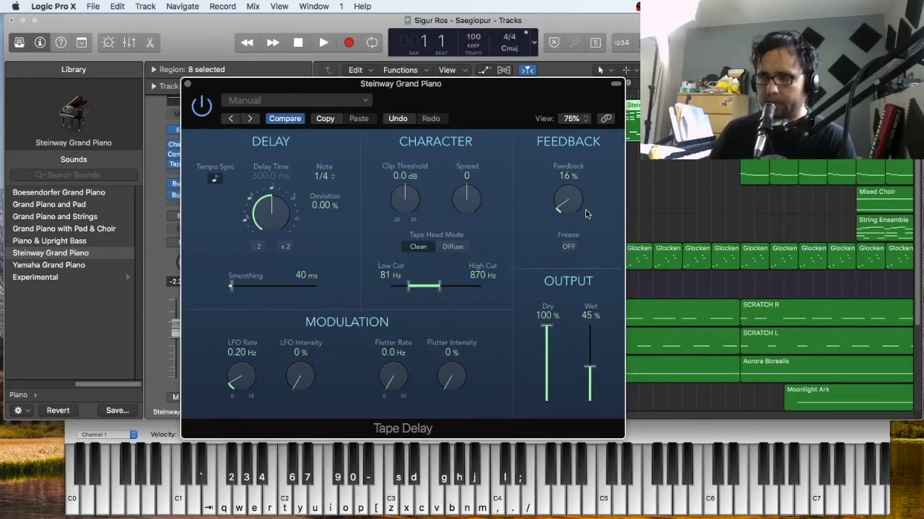
Step: Raise the Tape Delay's feedback to 70% and play G#3 and C#4 to hear the repeats
drag(559, 210, 566, 166)
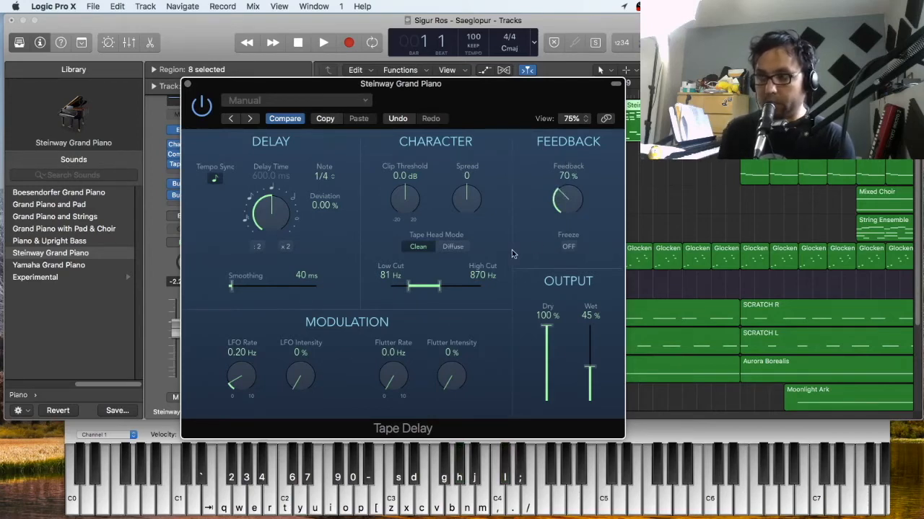
key(h)
key(l)
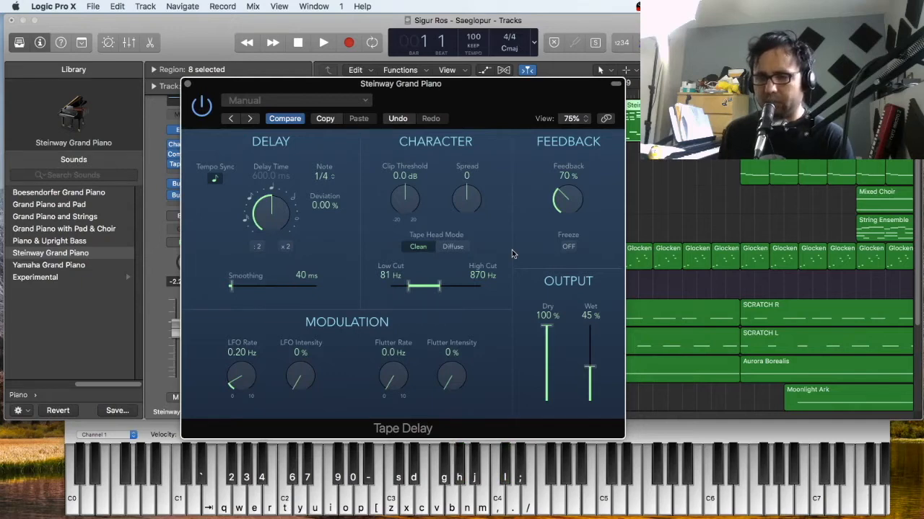
Step: Set the Tape Delay's feedback to 16% and close its settings window
drag(567, 200, 557, 239)
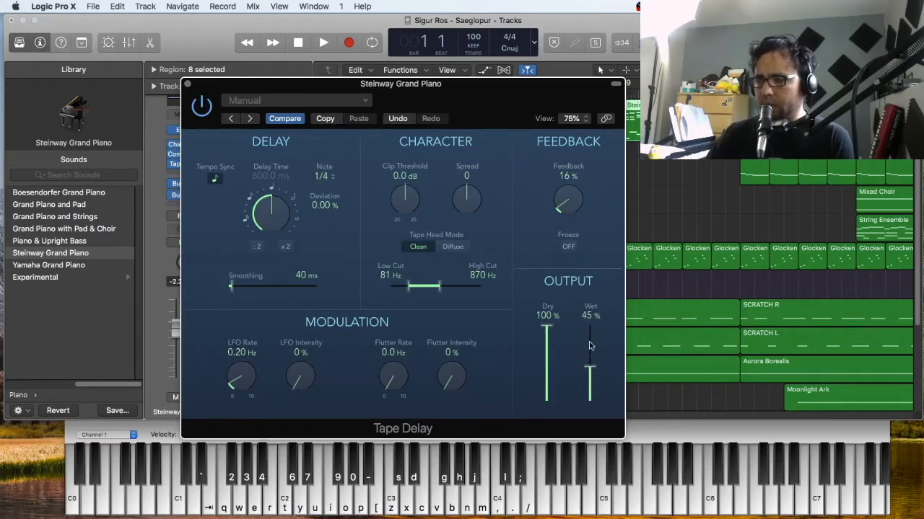
click(188, 84)
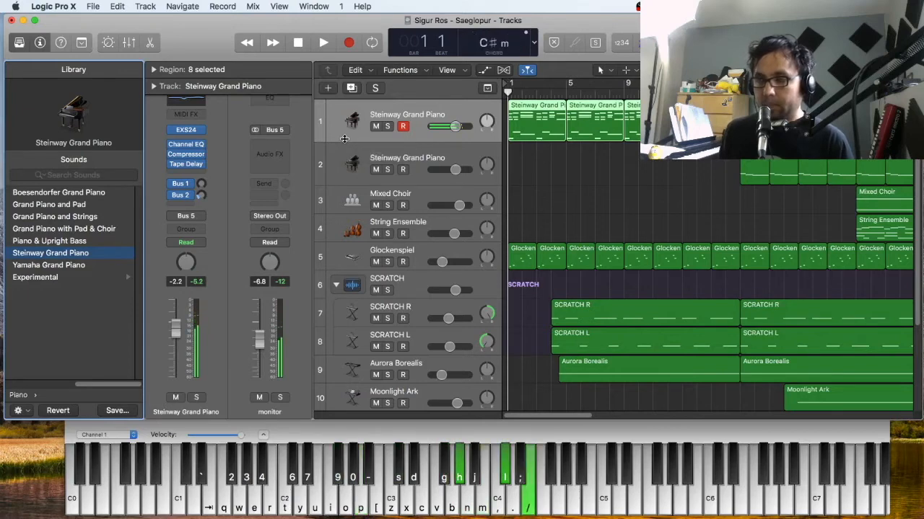
Step: Select the Glockenspiel track and choose the Glockenspiel patch from the Library's Orchestral > Percussion sounds
click(419, 254)
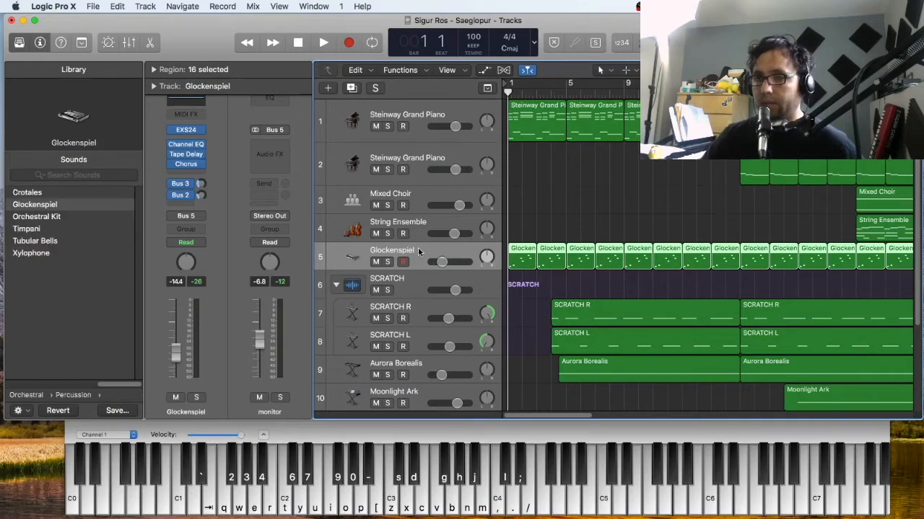
drag(109, 384, 26, 388)
click(50, 254)
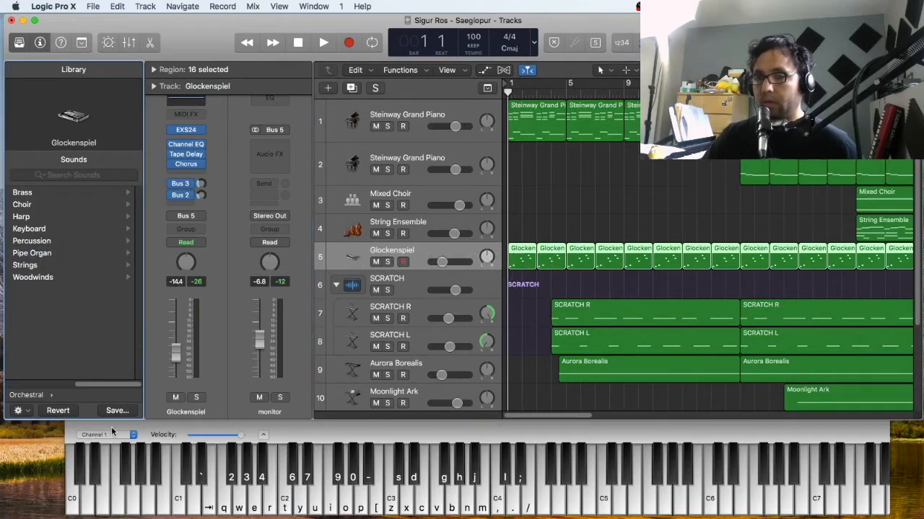
mouse_move(101, 383)
mouse_down()
mouse_move(32, 389)
mouse_move(112, 386)
mouse_up()
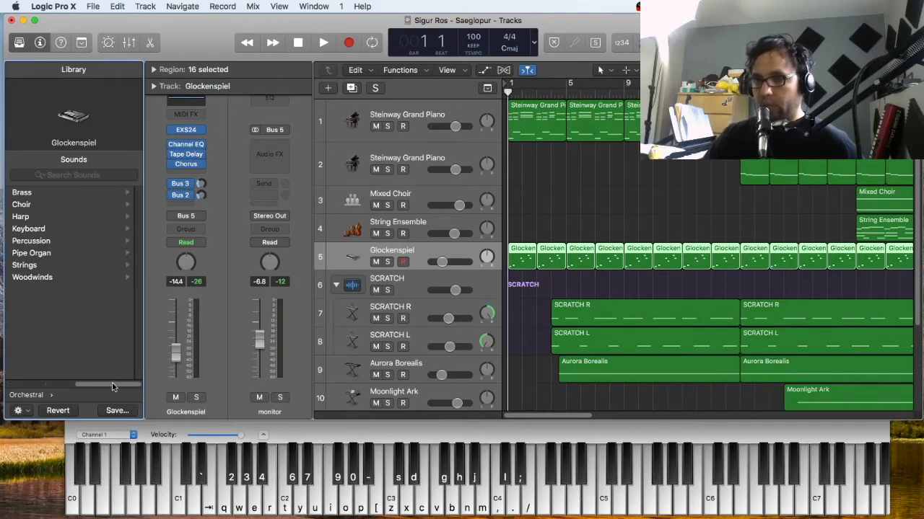
click(65, 241)
click(64, 208)
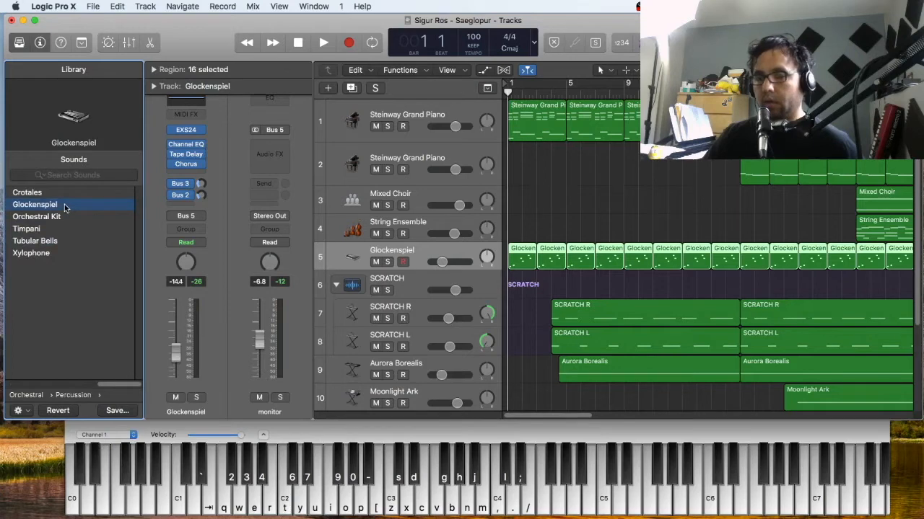
click(425, 257)
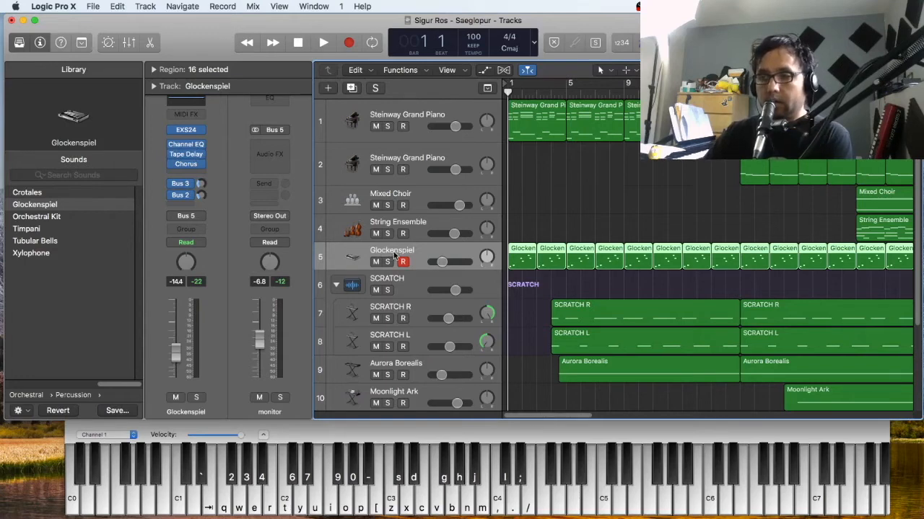
Step: Examine the Glockenspiel track's Tape Delay settings, including its tempo sync, and clear the solos on the piano and glockenspiel
click(189, 158)
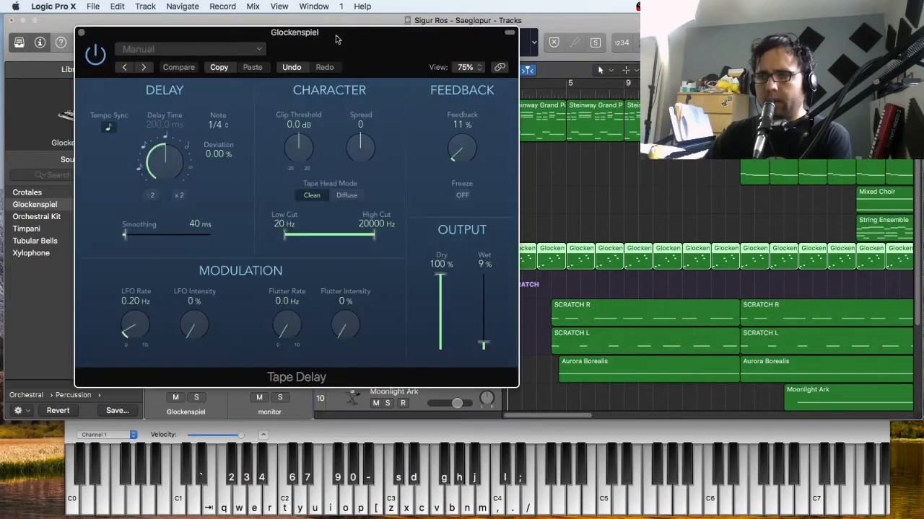
drag(330, 37, 427, 61)
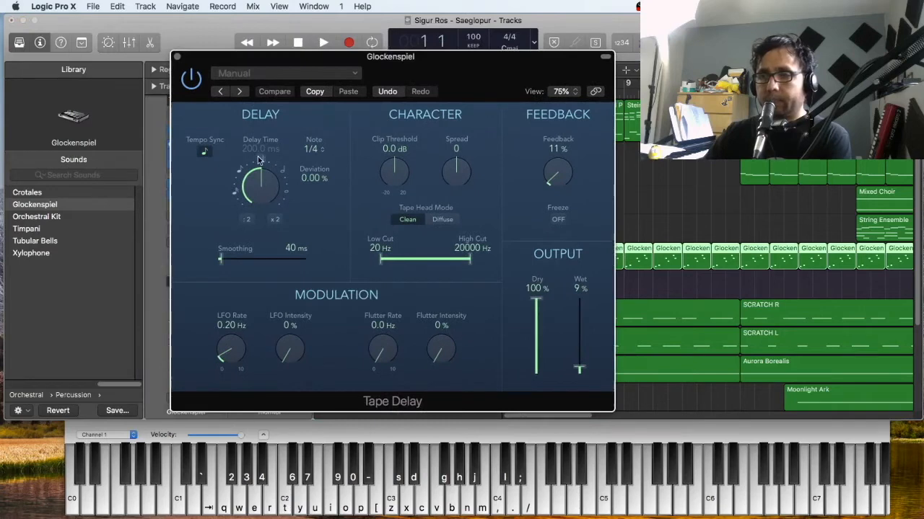
click(206, 151)
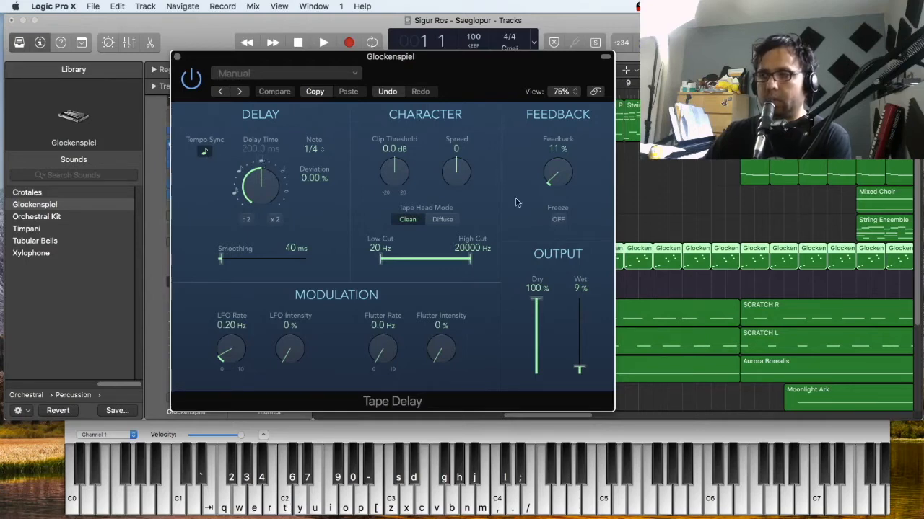
drag(433, 62, 424, 90)
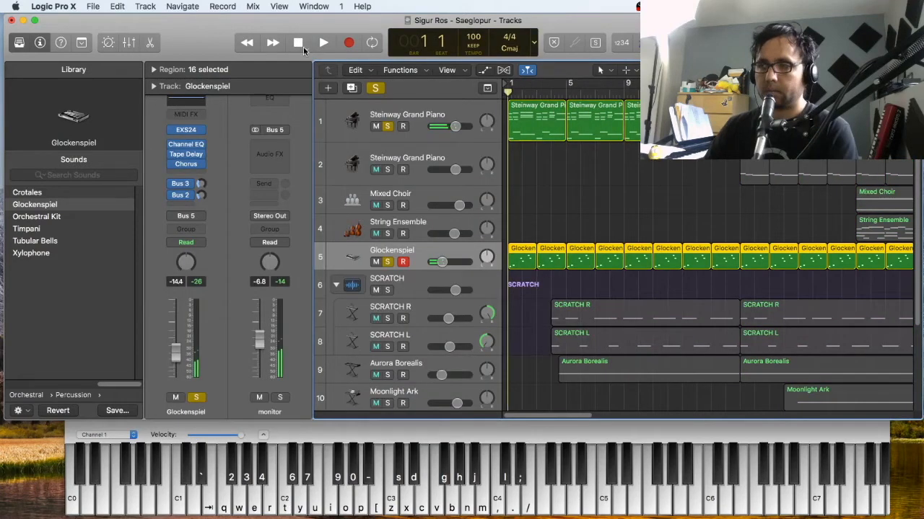
click(376, 88)
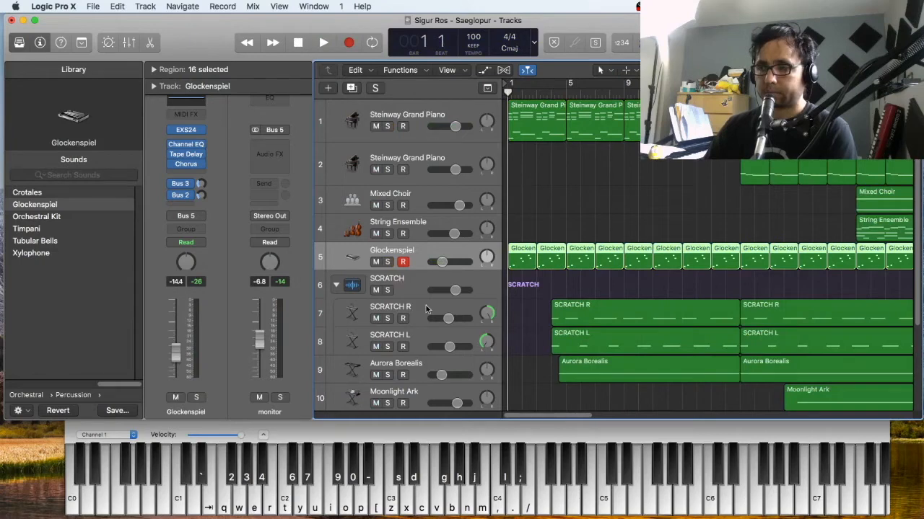
Step: Go through the SCRATCH stack and audition its SCRATCH R and SCRATCH L tracks
click(413, 289)
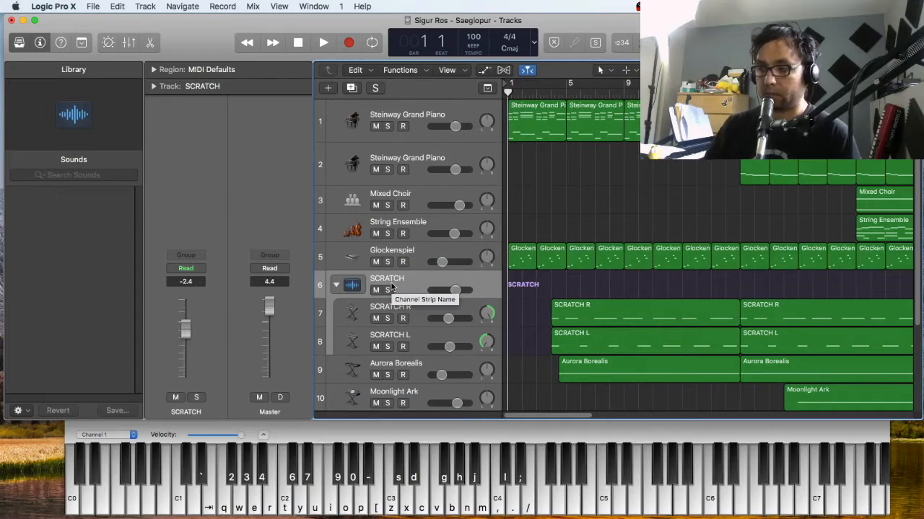
key(Down)
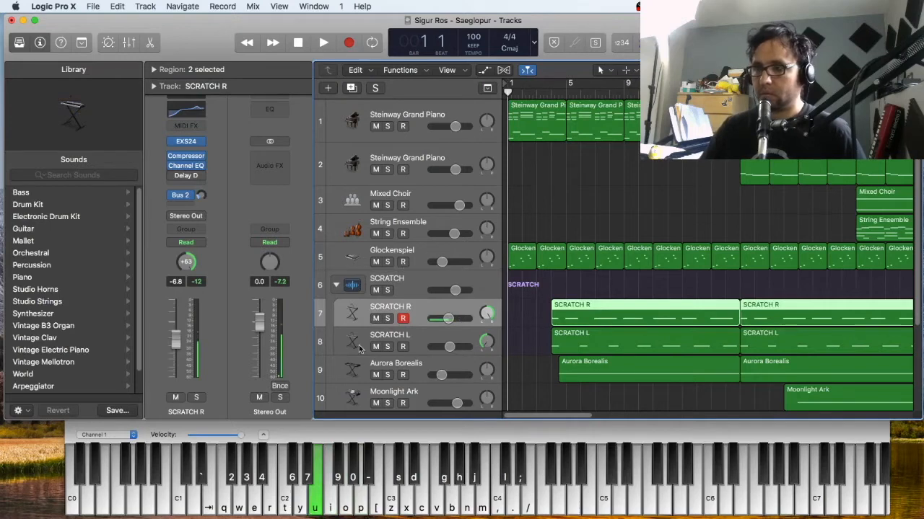
click(422, 341)
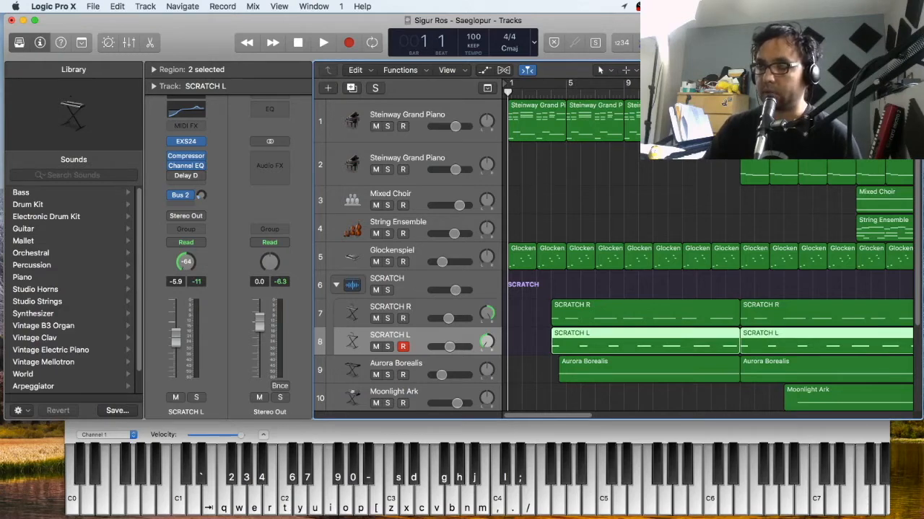
Step: Hide the Library to give the tracks area more room, and switch to iTunes
key(y)
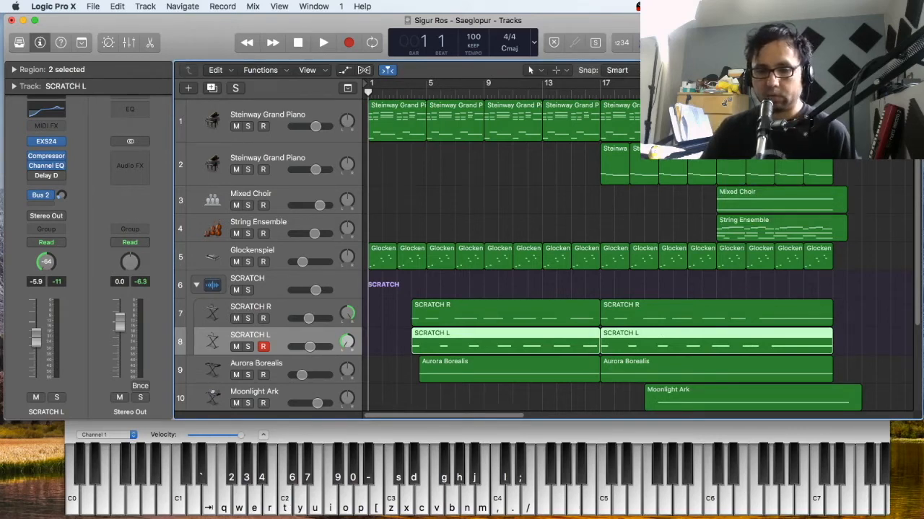
key(super+Tab)
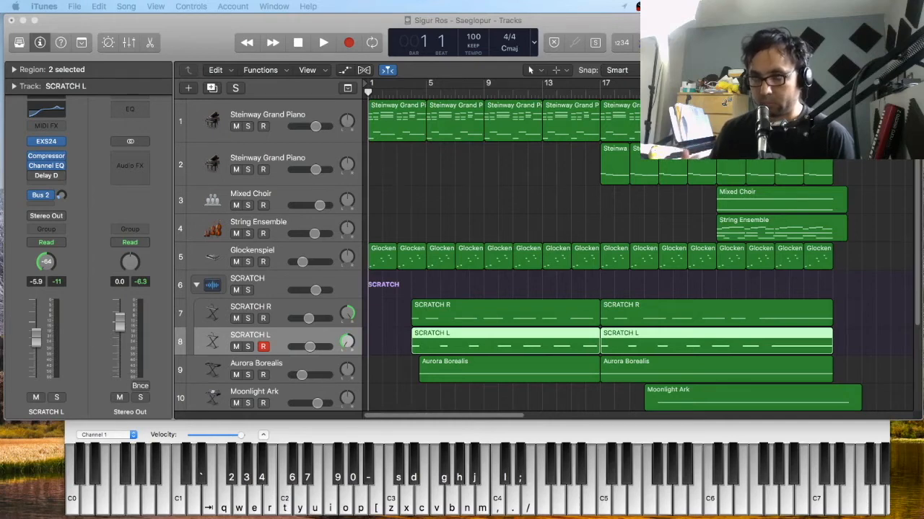
Step: Back in Logic Pro X, open the SCRATCH R track's EXS24 sampler and its Instrument Editor for CLOSE_SCRATCH
click(272, 307)
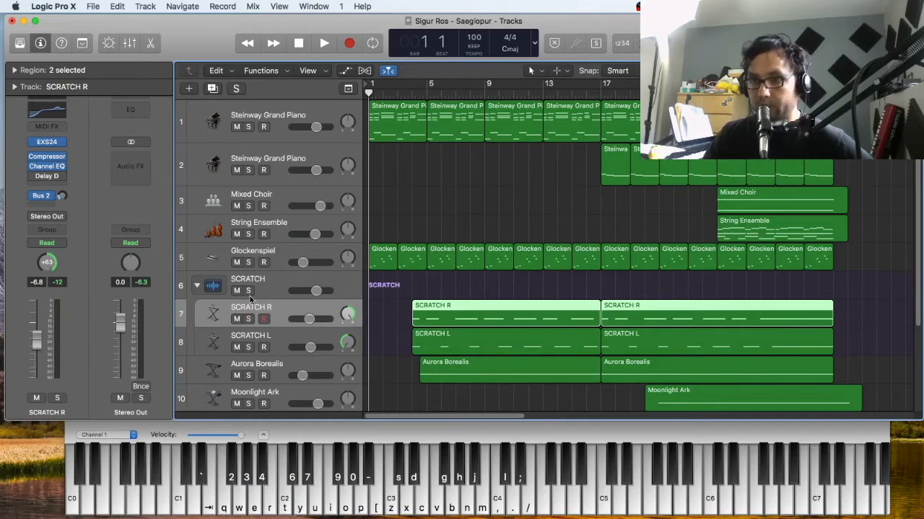
click(51, 145)
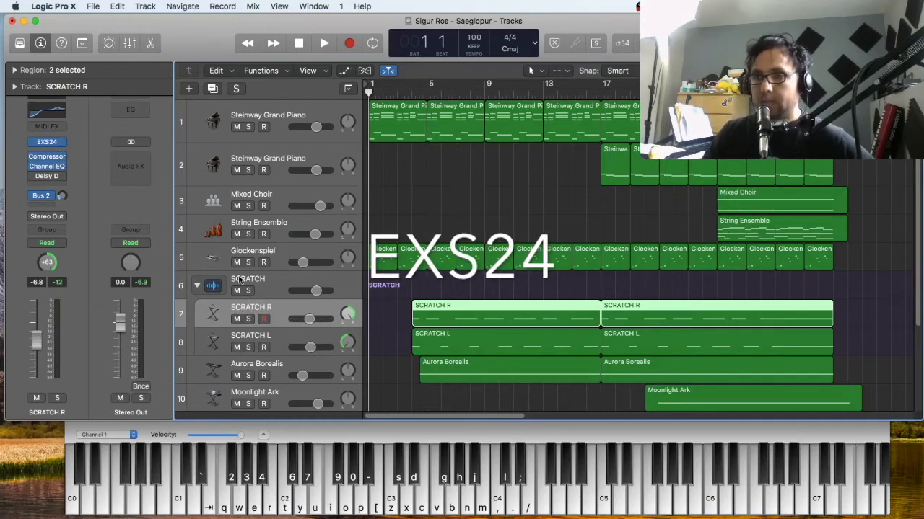
click(50, 145)
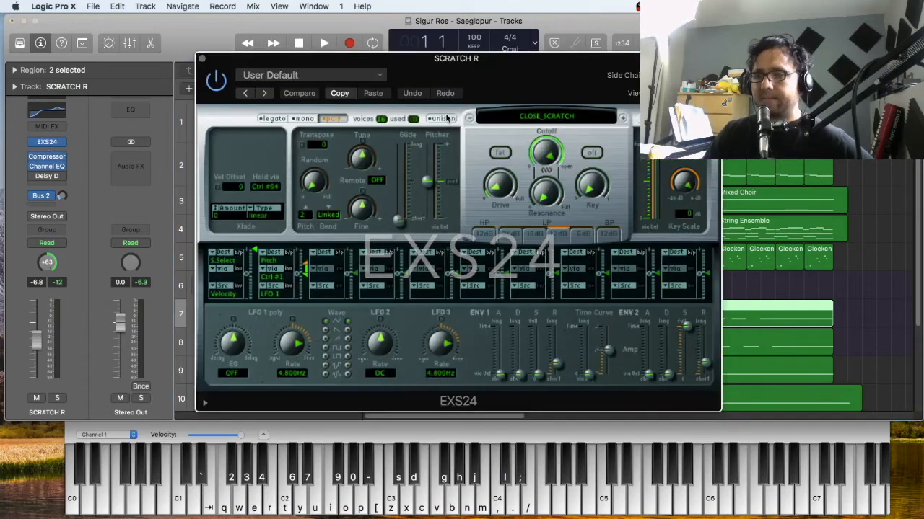
drag(432, 63, 435, 73)
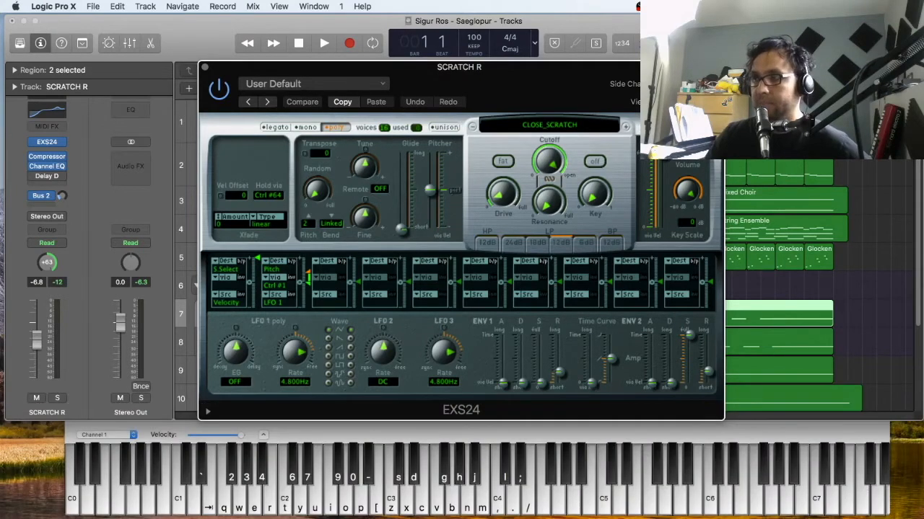
click(655, 127)
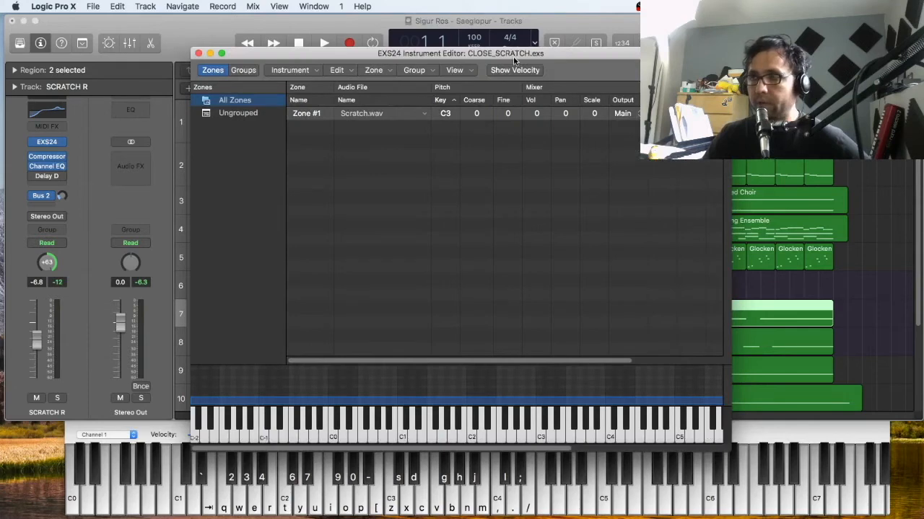
drag(498, 52, 506, 57)
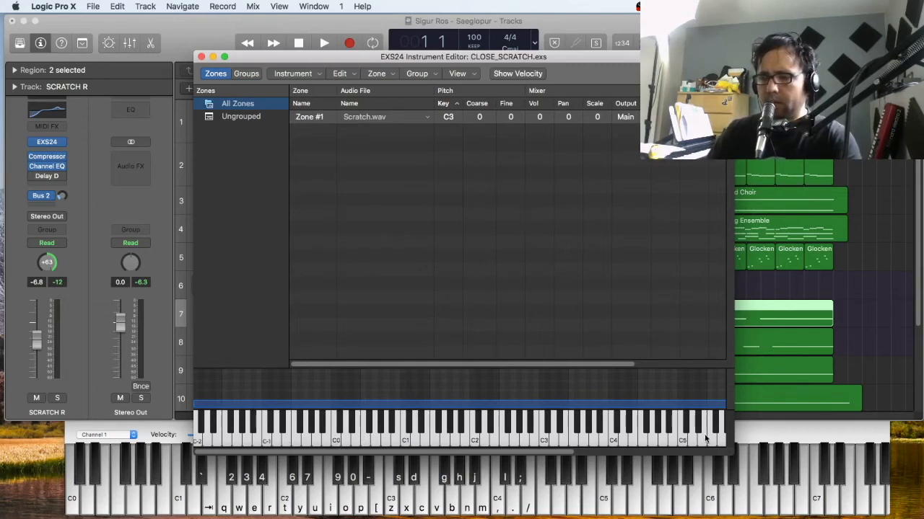
Step: Audition the Scratch.wav sample at different pitches across the Instrument Editor's keyboard, from C1 up past C3 and back down to C1
click(404, 440)
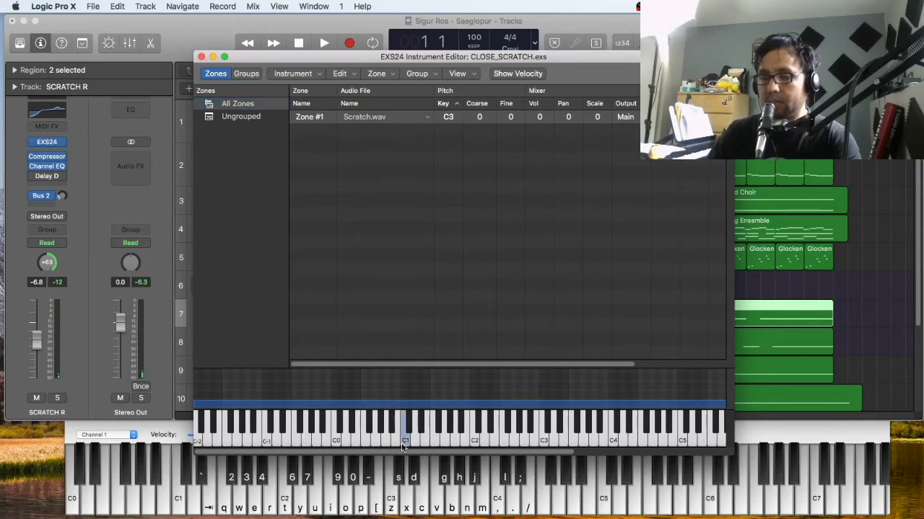
click(512, 439)
click(583, 438)
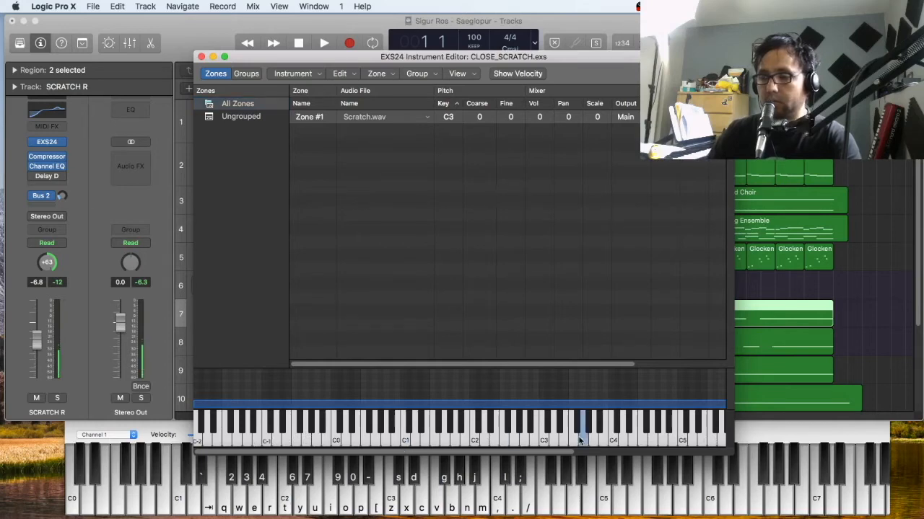
click(552, 440)
click(503, 441)
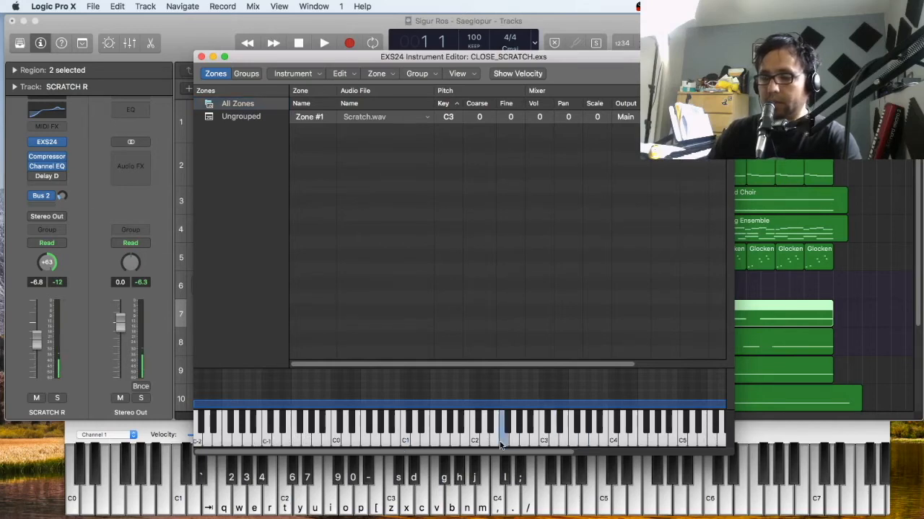
click(436, 442)
click(423, 442)
click(415, 443)
click(406, 442)
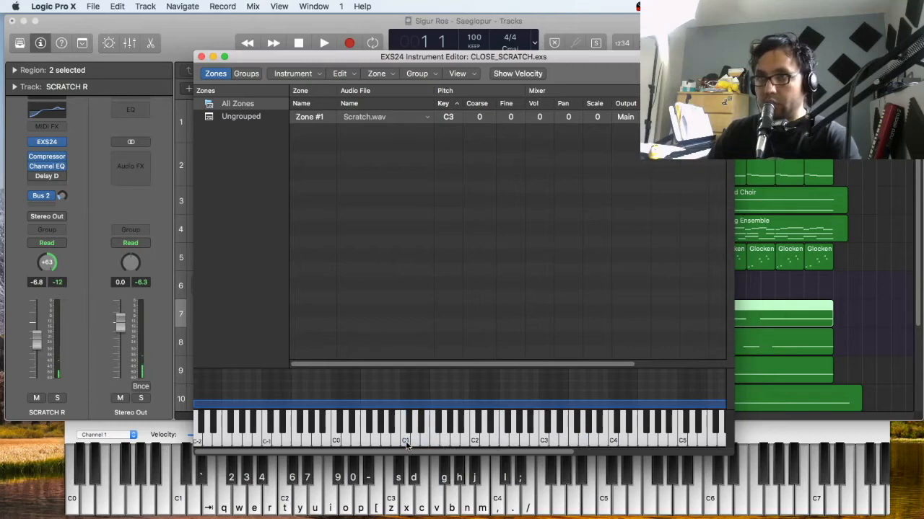
click(445, 436)
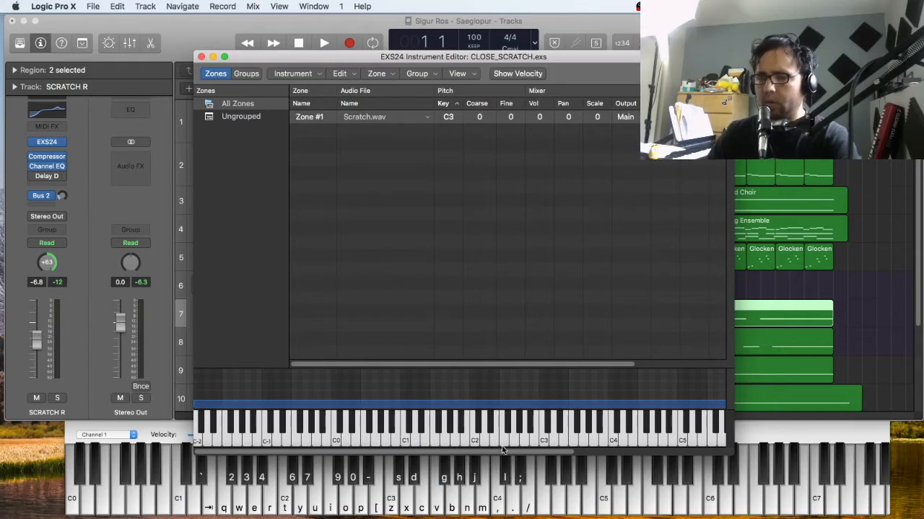
Step: Examine Zone #1 in the Instrument Editor and the available zone commands, such as New Zone and Load Multiple Samples
click(620, 120)
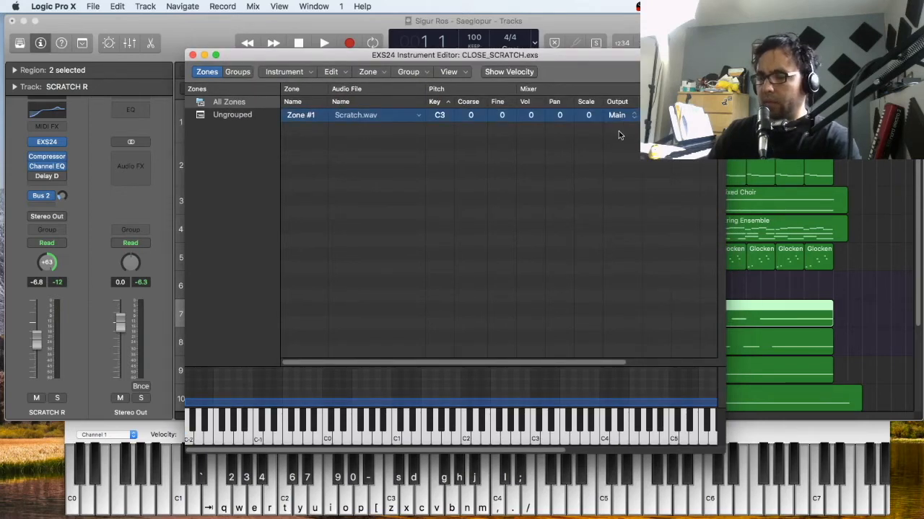
click(269, 133)
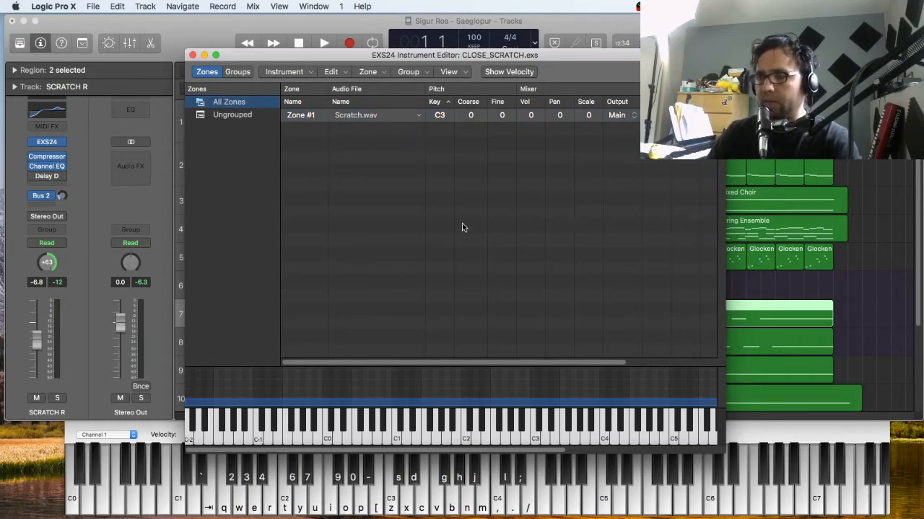
drag(552, 56, 554, 53)
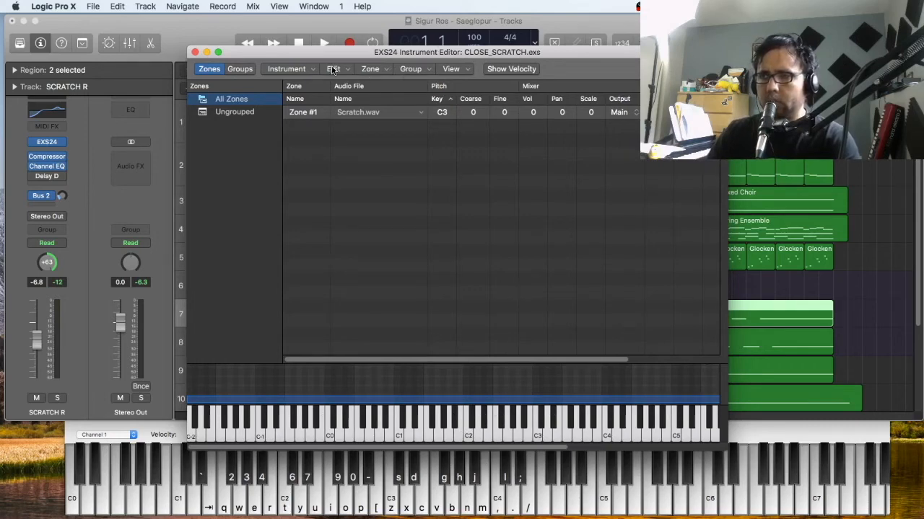
click(386, 72)
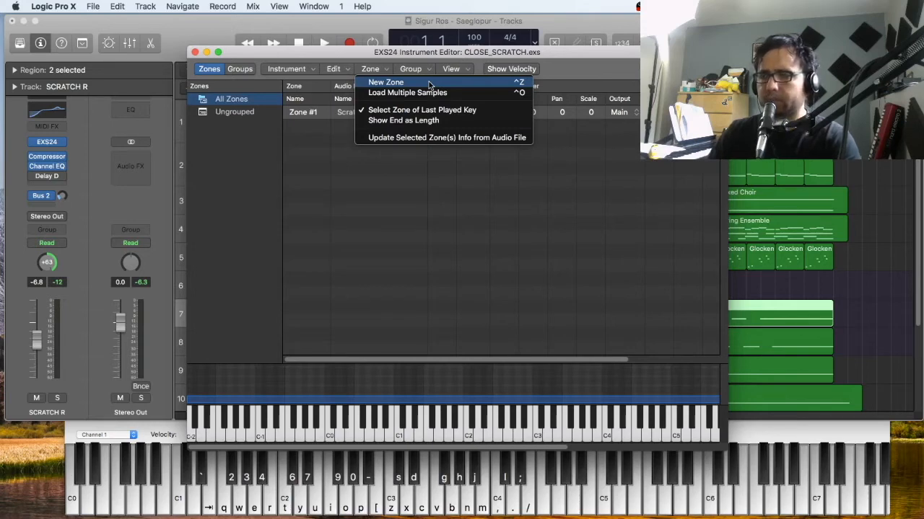
click(585, 63)
click(303, 114)
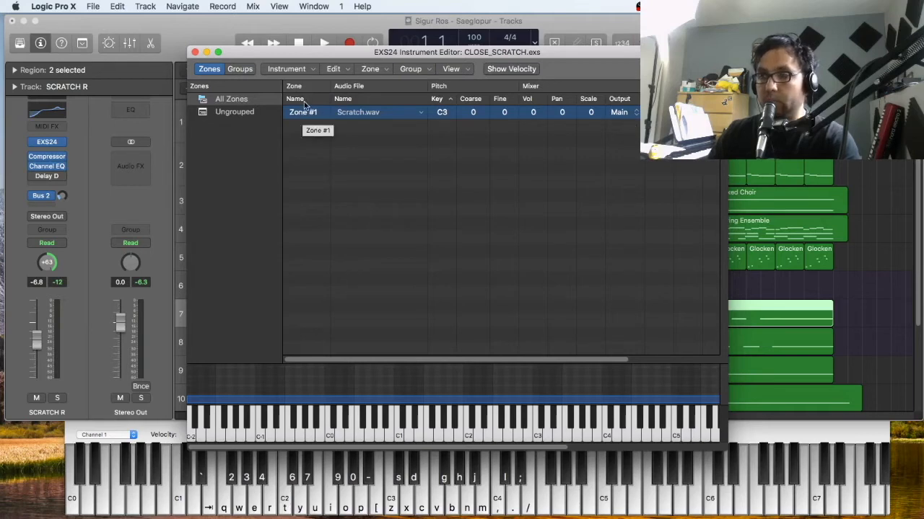
click(313, 136)
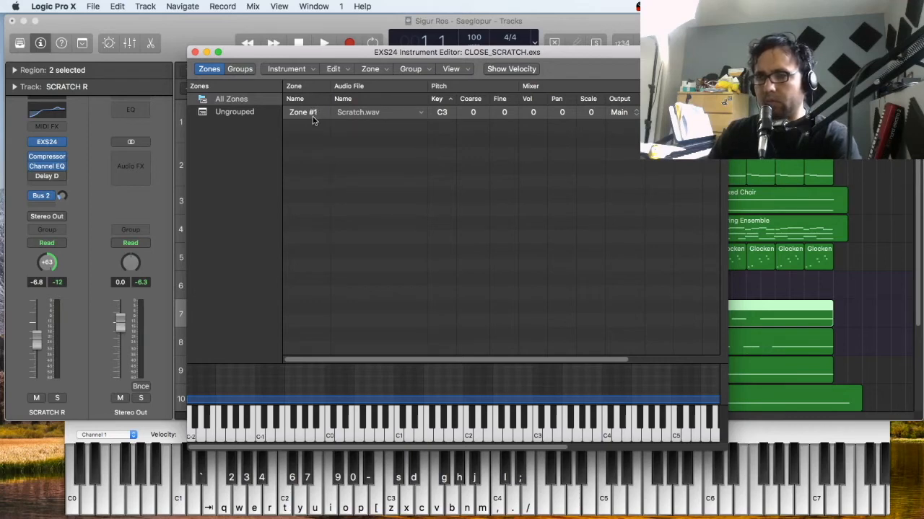
Step: View the audio file options for Zone #1's Scratch.wav, including Load Audio Sample, and close them without choosing one
click(373, 88)
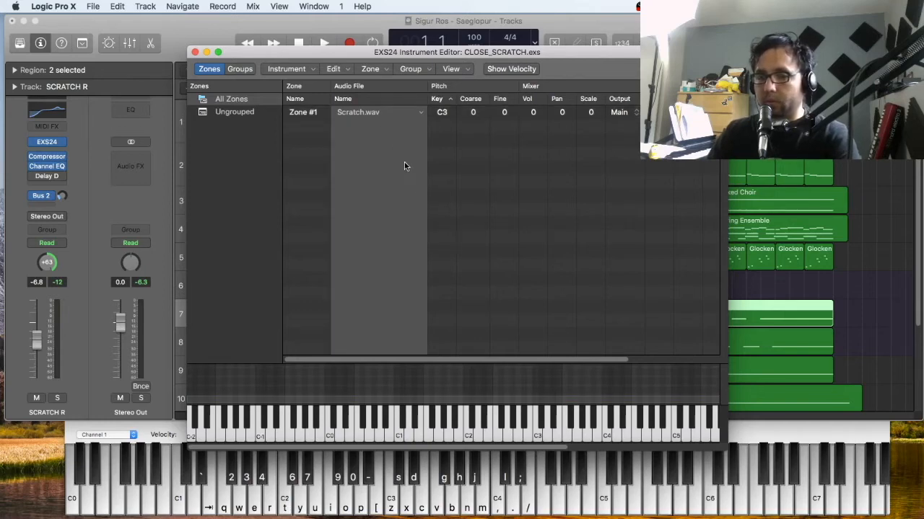
click(421, 113)
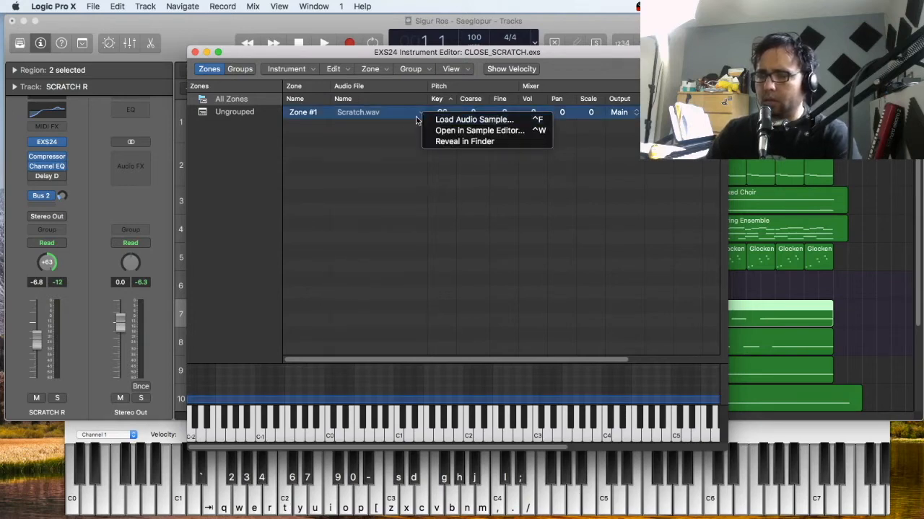
click(396, 132)
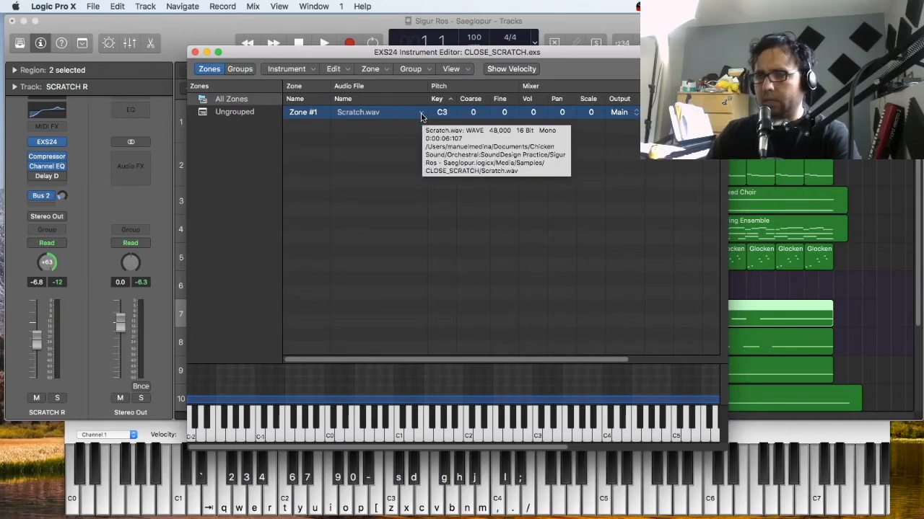
Step: View the Load Audio Sample browser for Zone #1's Scratch.wav and cancel it without loading a file
click(421, 114)
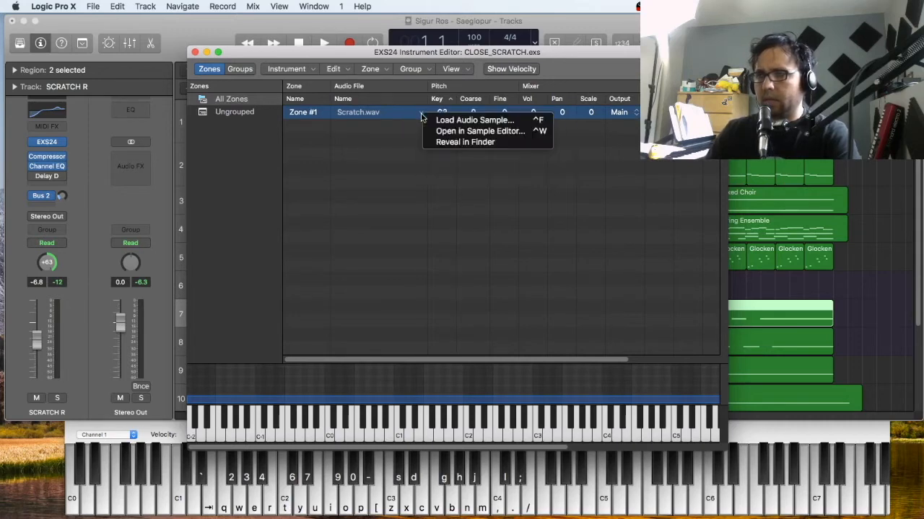
click(495, 123)
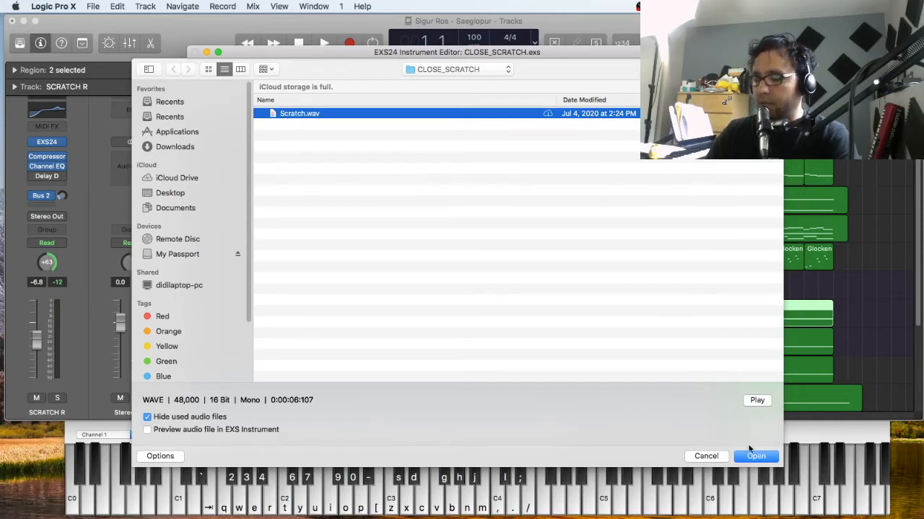
click(707, 456)
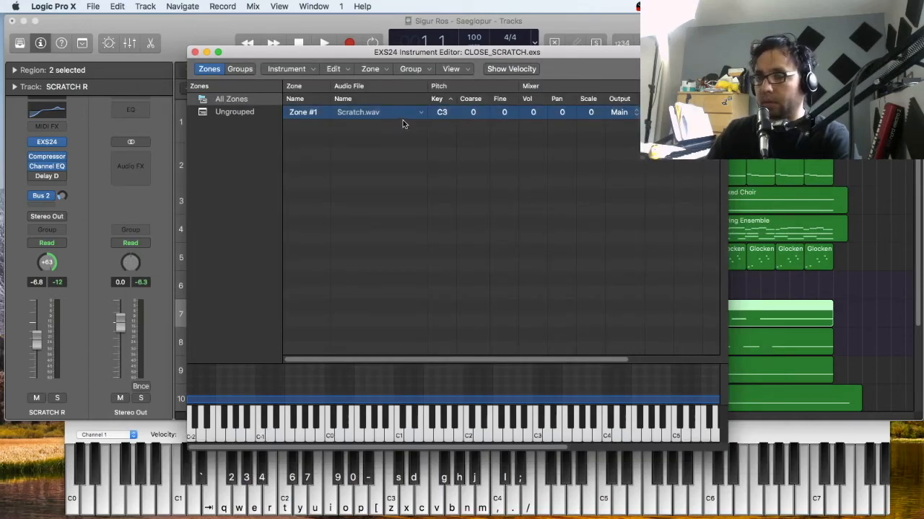
Step: Examine Zone #1's pitch key setting and audition the sample at C3, C4 and C2
mouse_move(493, 359)
mouse_down()
mouse_move(508, 359)
mouse_move(487, 357)
mouse_up()
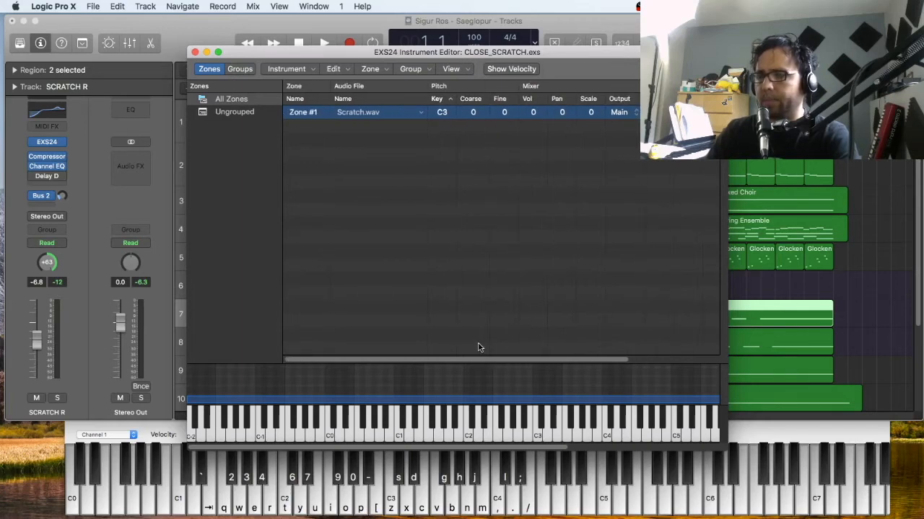
click(443, 88)
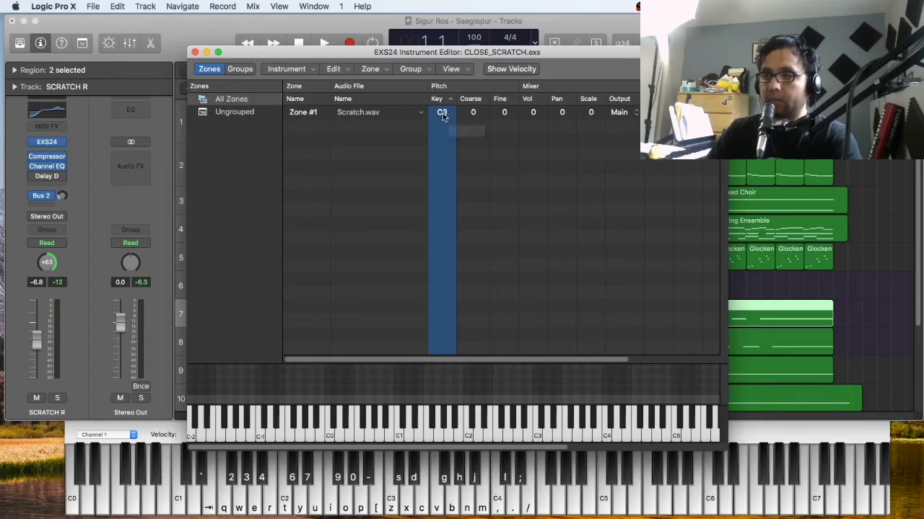
click(537, 437)
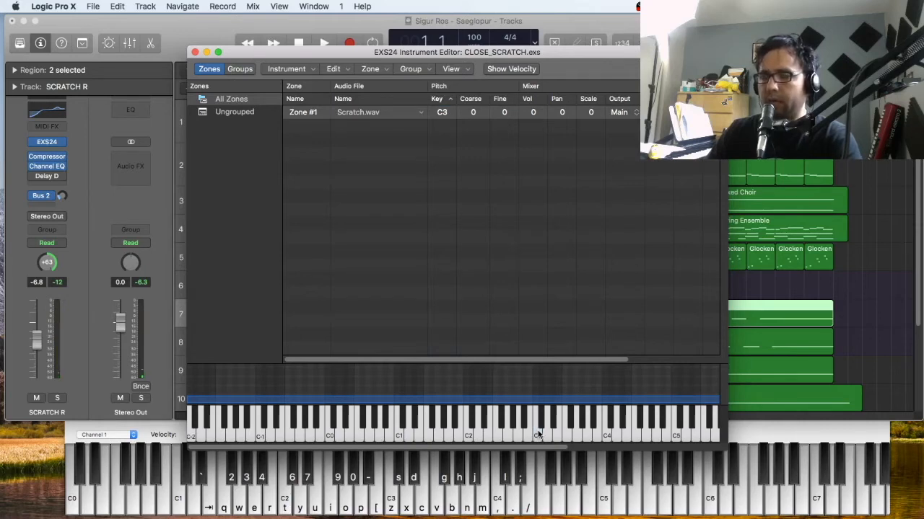
click(543, 435)
click(606, 437)
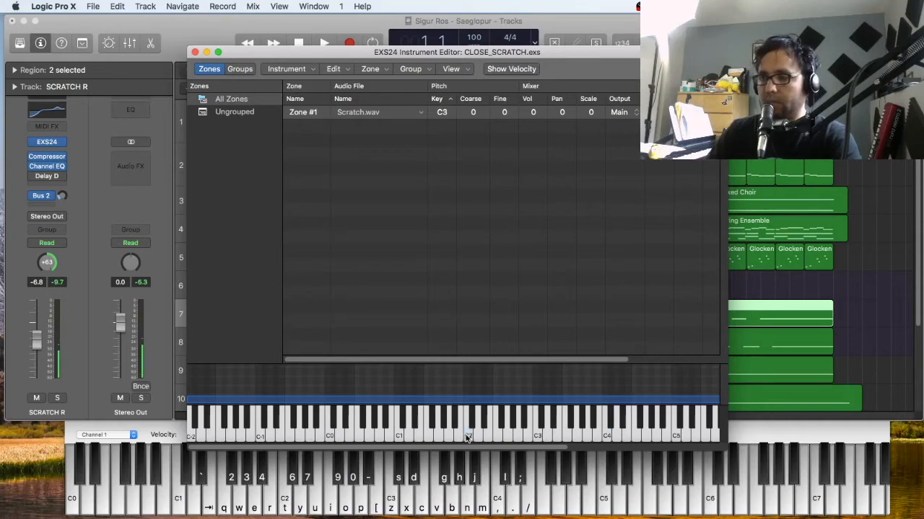
Step: Examine Zone #1's mixer settings and its available output options, leaving the output on Main
scroll(575, 349, right, 5)
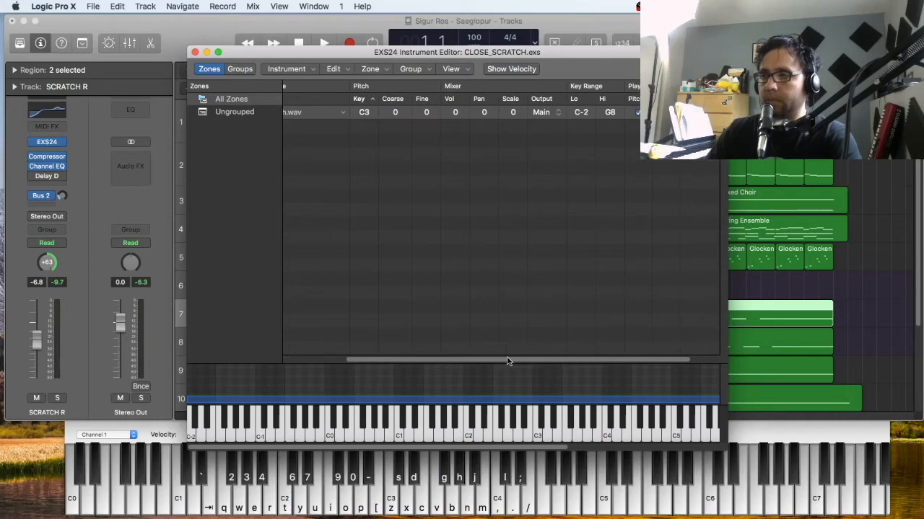
scroll(510, 361, right, 3)
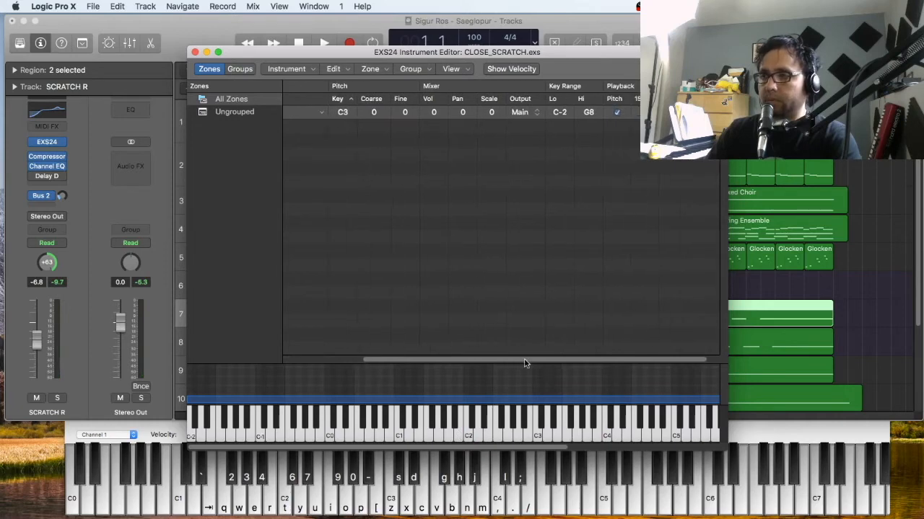
click(433, 88)
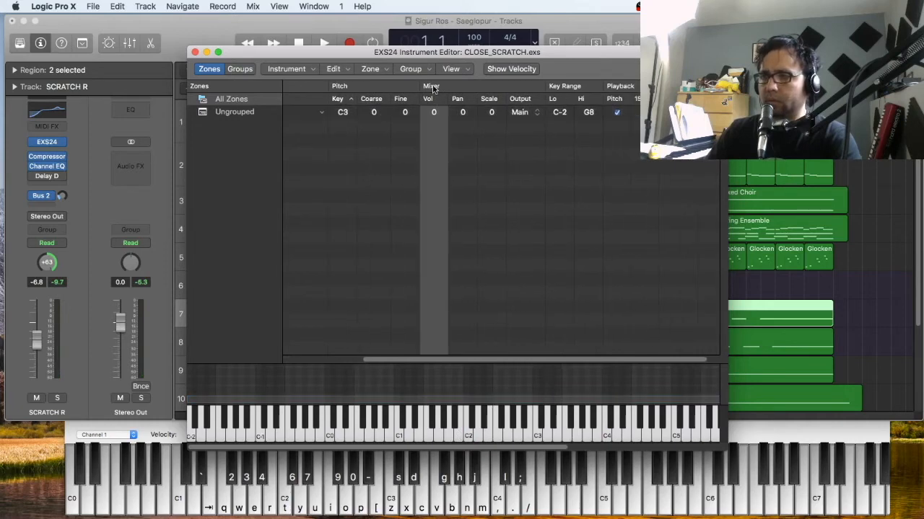
click(463, 116)
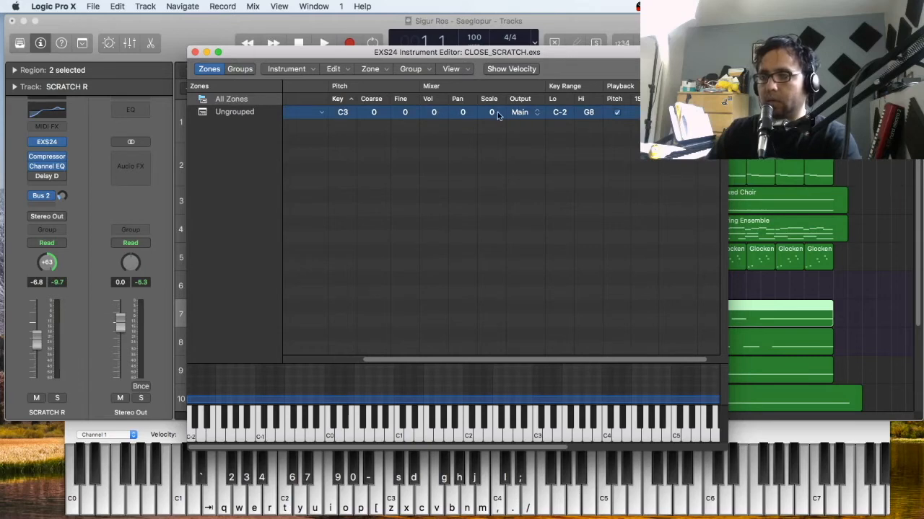
click(537, 114)
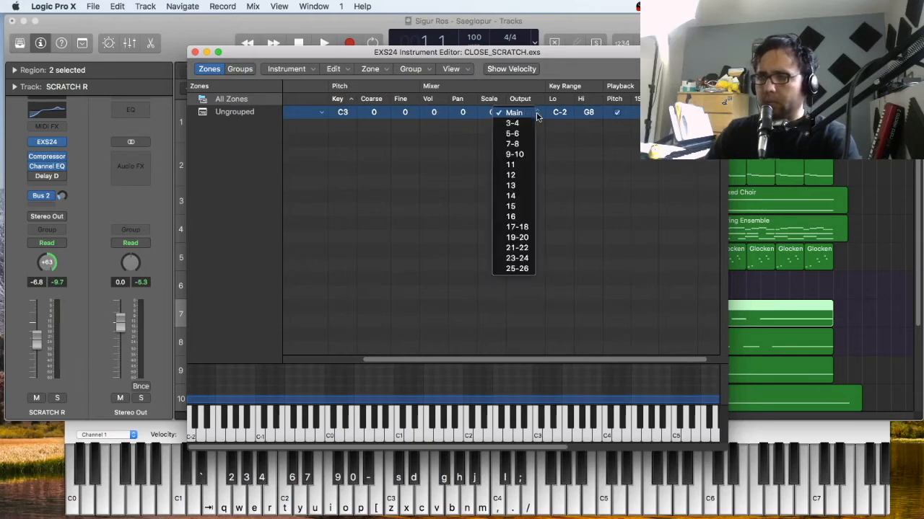
click(571, 66)
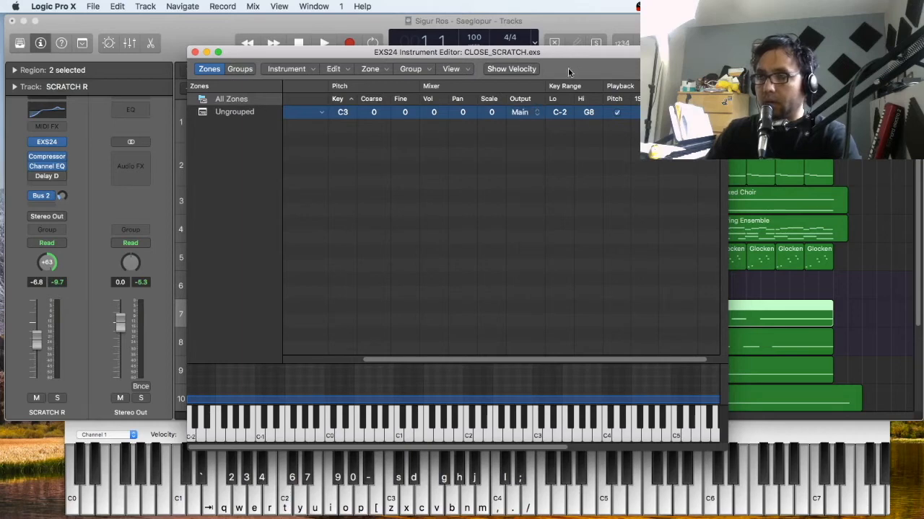
click(536, 114)
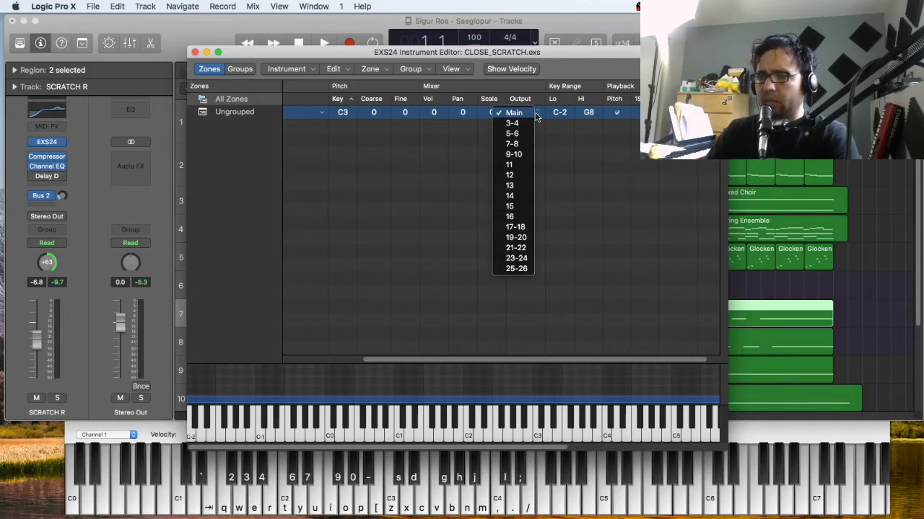
click(575, 66)
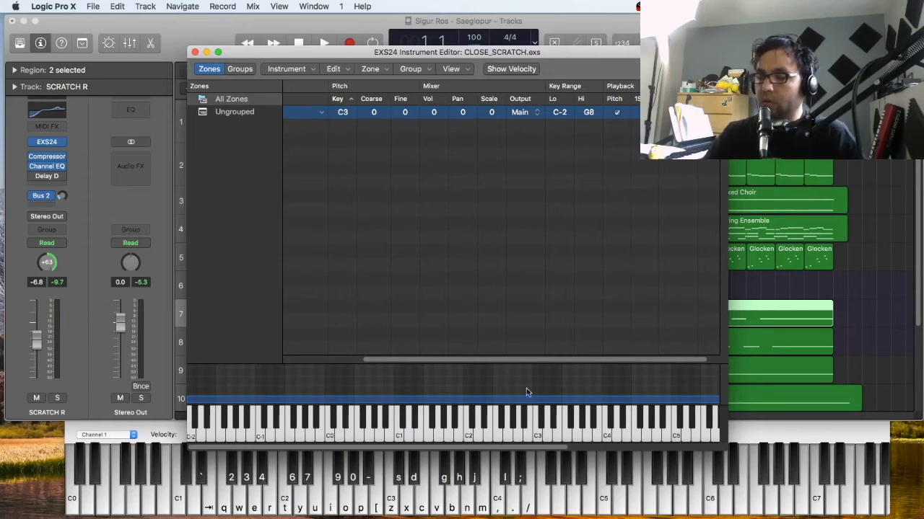
Step: Examine Zone #1's key range and audition the keys at its limits, C-2 and G8
drag(538, 360, 576, 361)
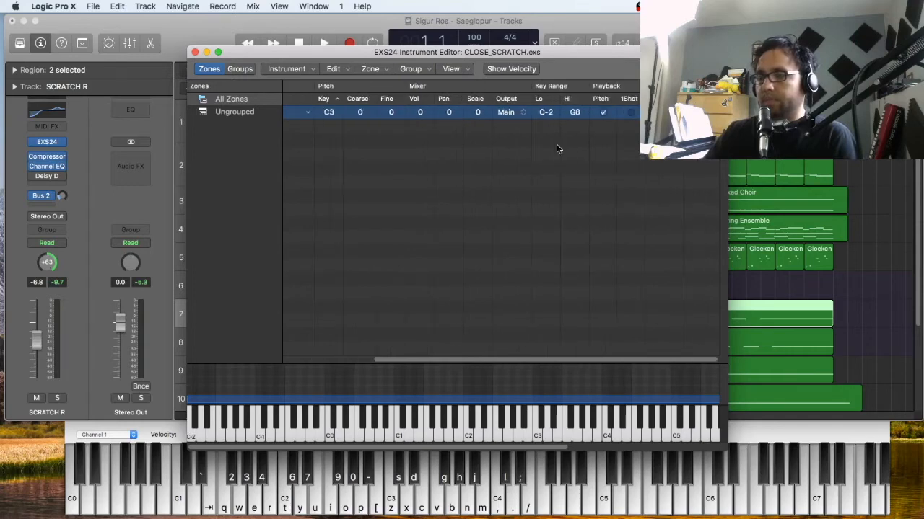
click(191, 436)
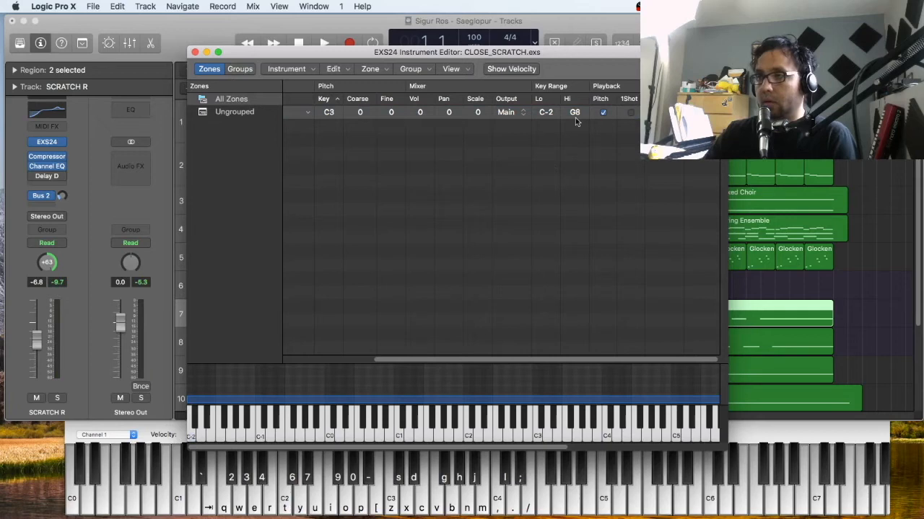
drag(531, 447, 728, 463)
click(713, 438)
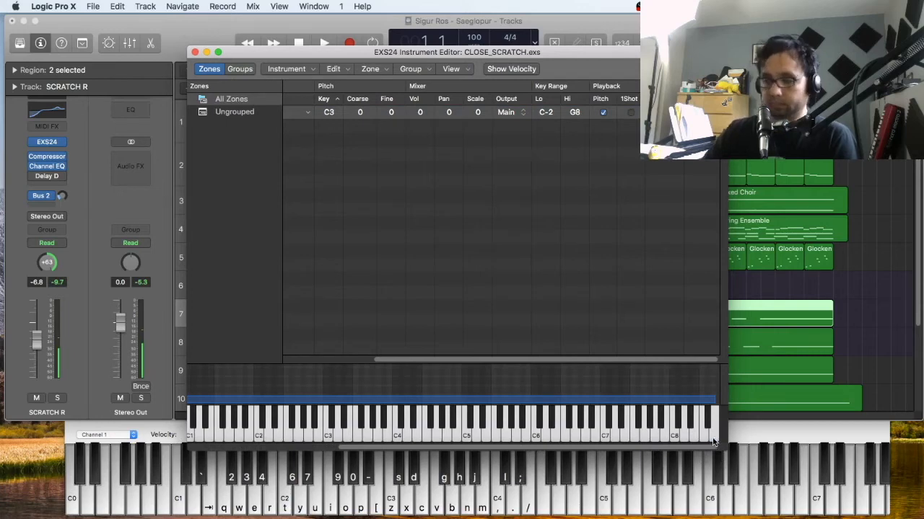
click(714, 438)
click(714, 438)
drag(630, 359, 486, 347)
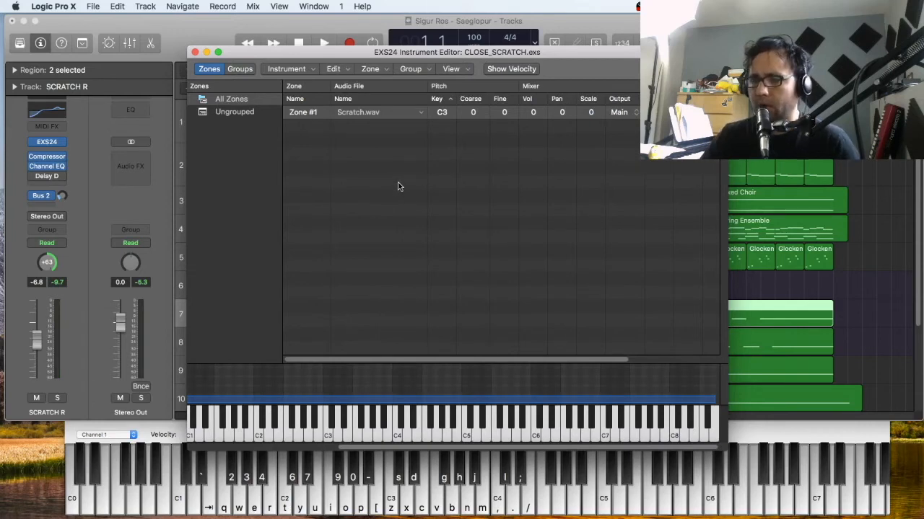
Step: Close the Instrument Editor and lower the ENV 1 sustain of the EXS24 to its minimum
click(195, 52)
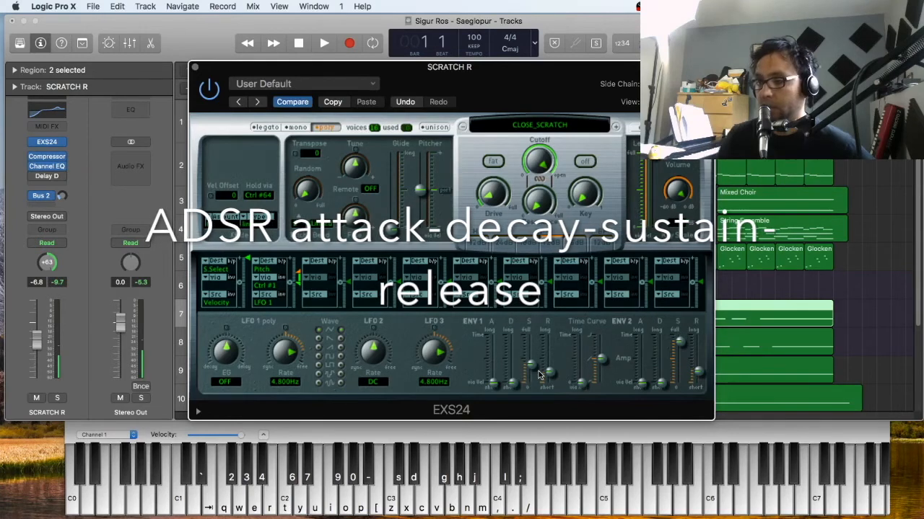
drag(543, 365, 538, 388)
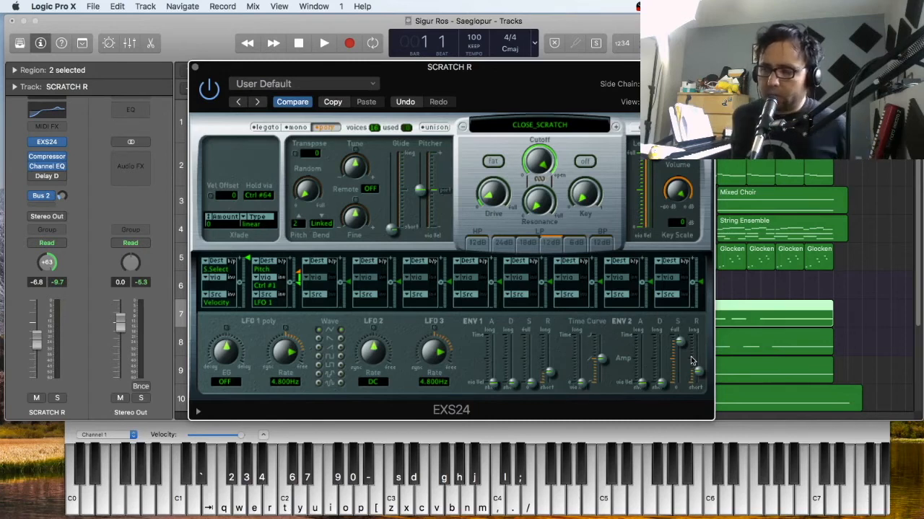
mouse_move(679, 191)
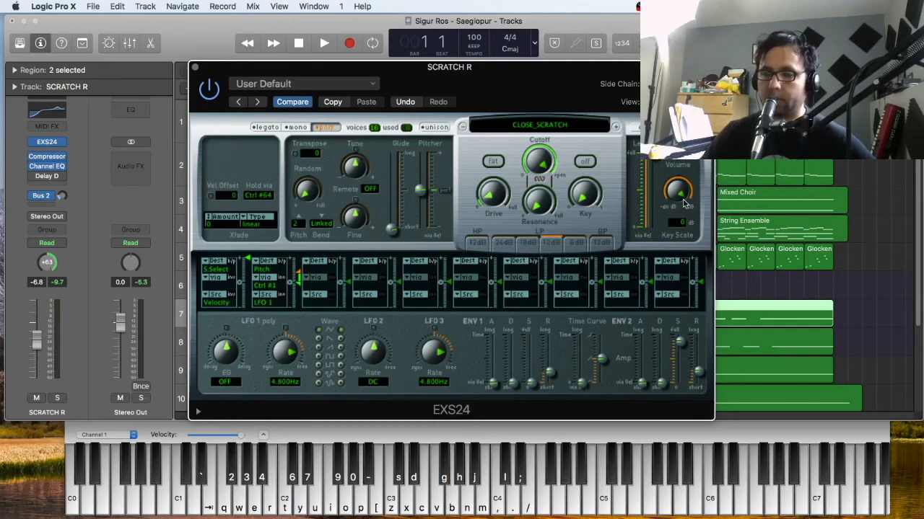
Step: Reopen the Instrument Editor, view the Save As dialog for CLOSE_SCRATCH, and cancel it without saving
click(651, 127)
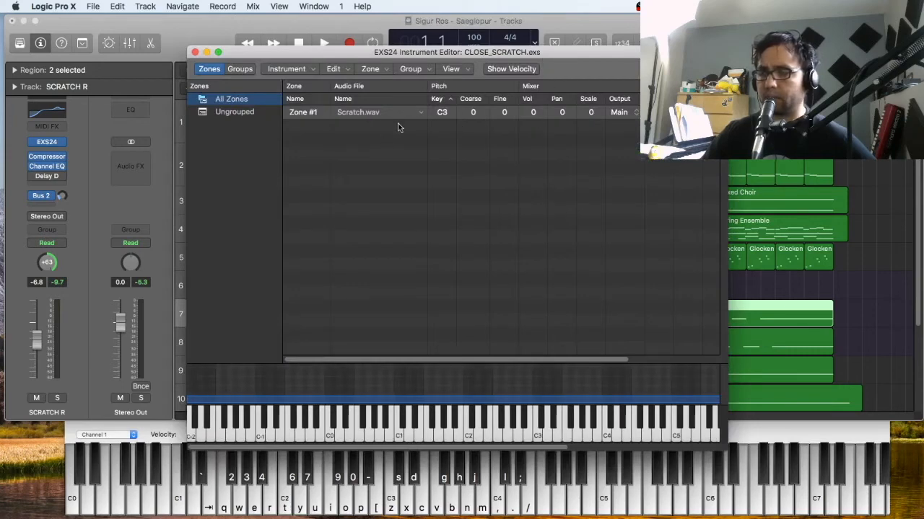
click(313, 70)
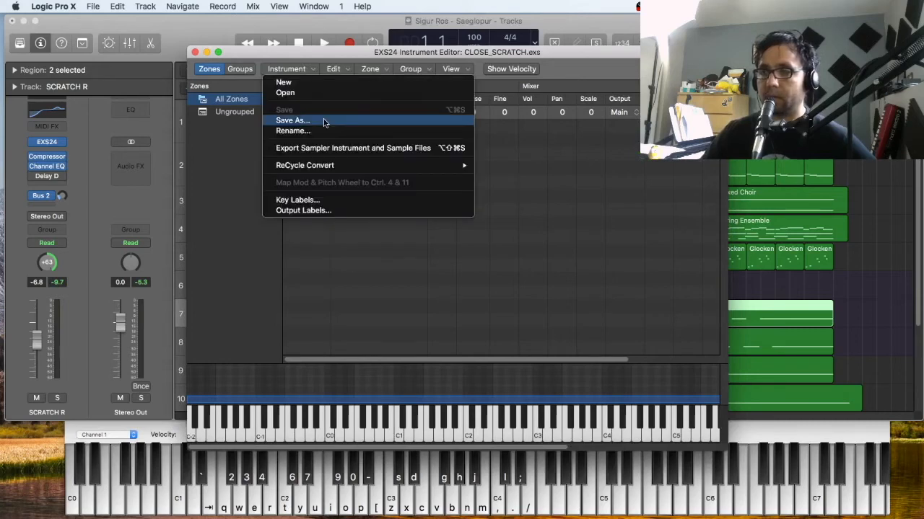
click(347, 123)
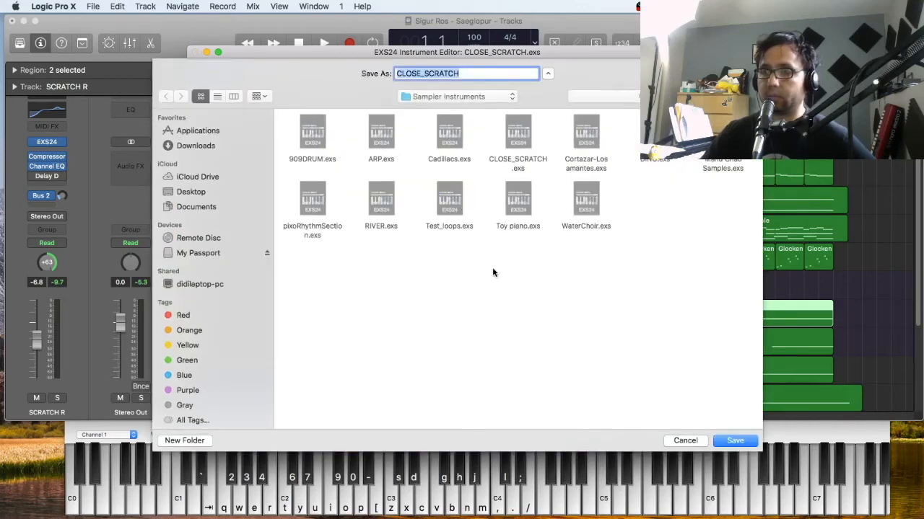
click(539, 268)
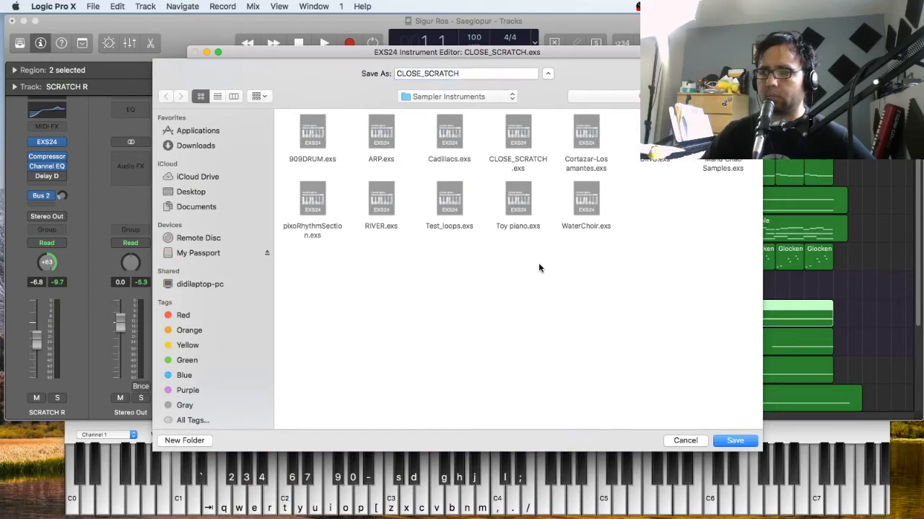
click(468, 73)
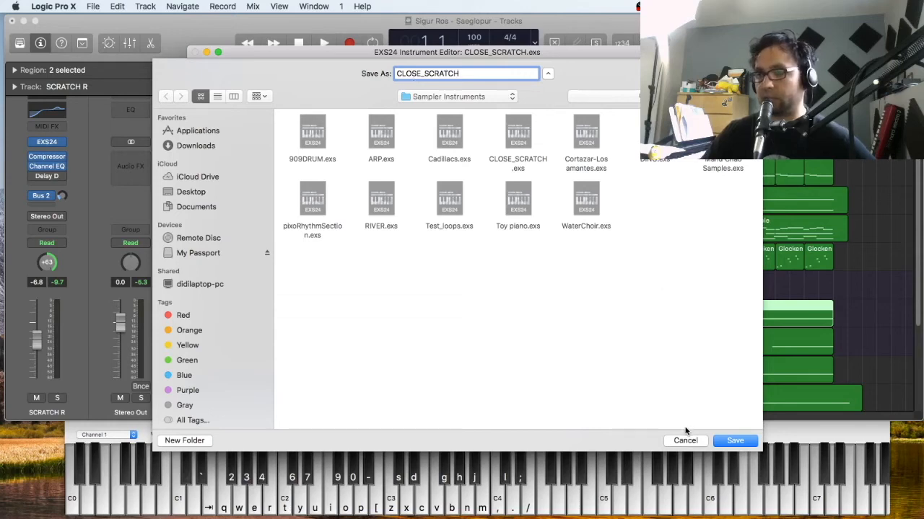
key(Escape)
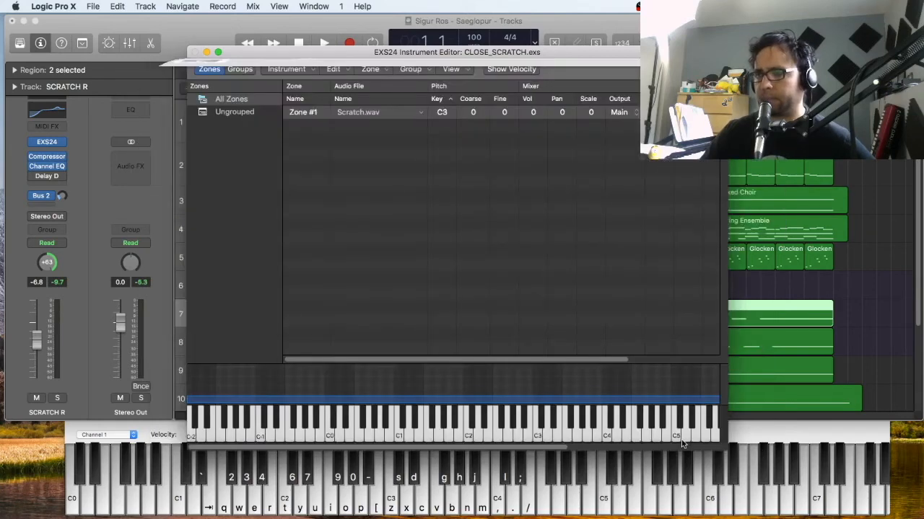
Step: Close the Instrument Editor and the SCRATCH R track's EXS24 sampler to return to the project's tracks
click(195, 52)
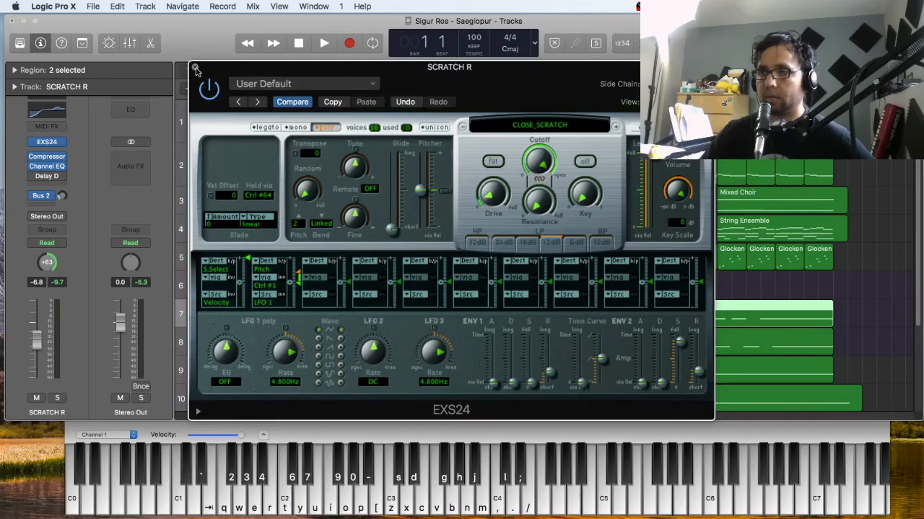
click(195, 67)
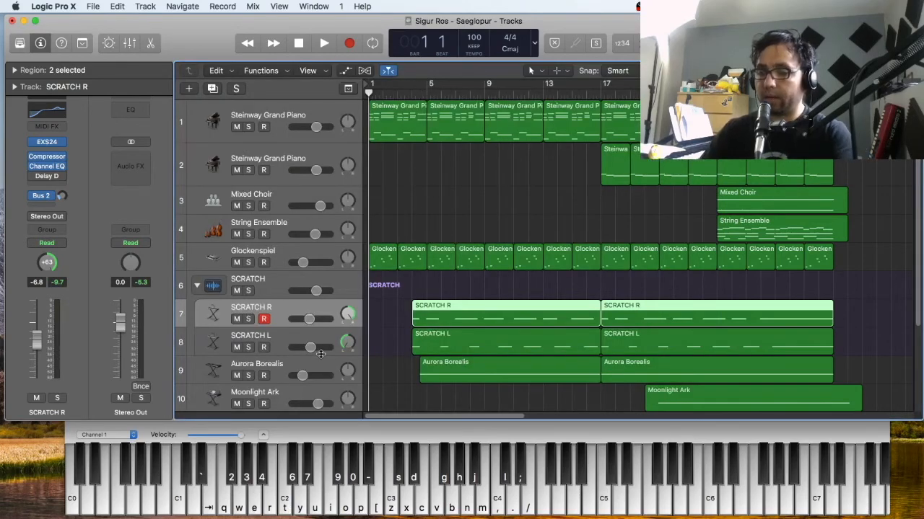
key(e)
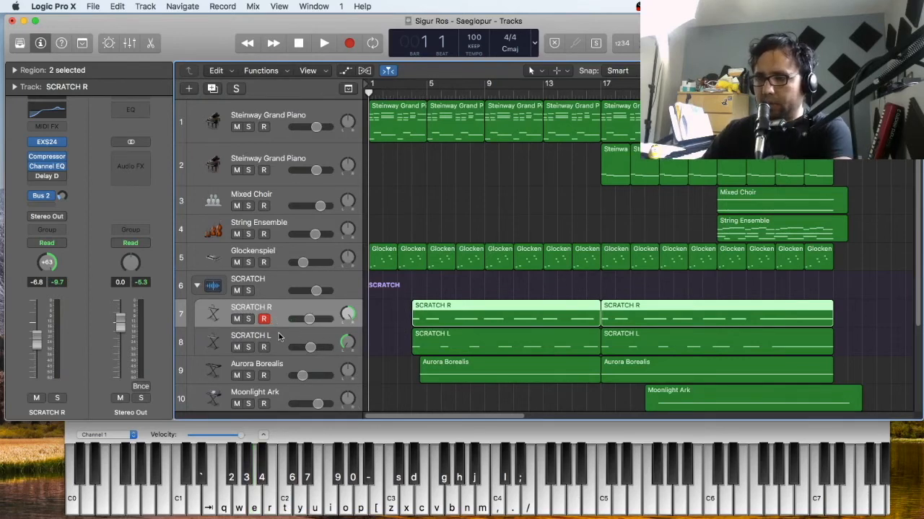
Step: Compare the pan settings of the SCRATCH R and SCRATCH L tracks
click(279, 332)
click(285, 316)
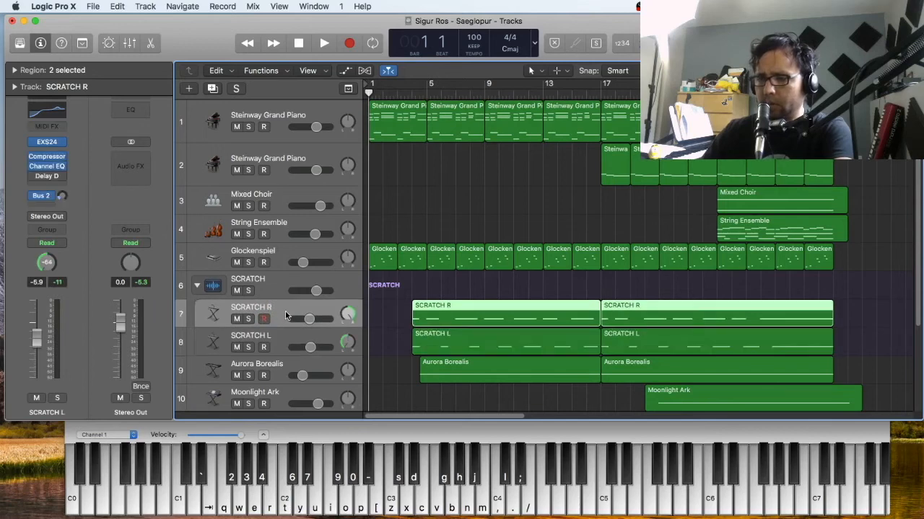
mouse_move(349, 321)
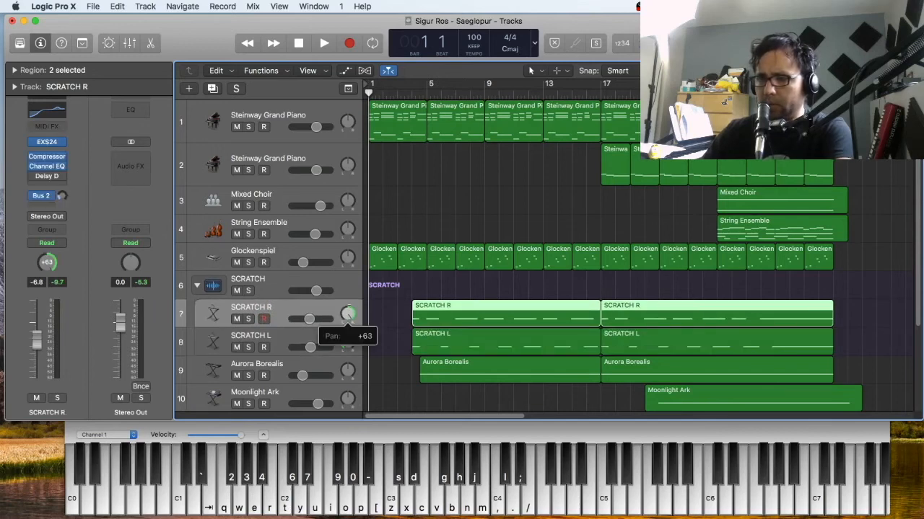
click(355, 353)
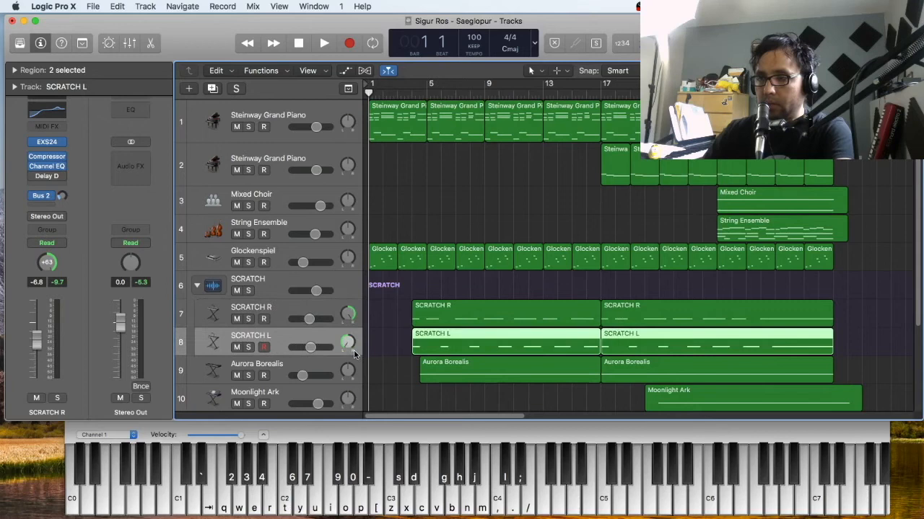
mouse_move(348, 343)
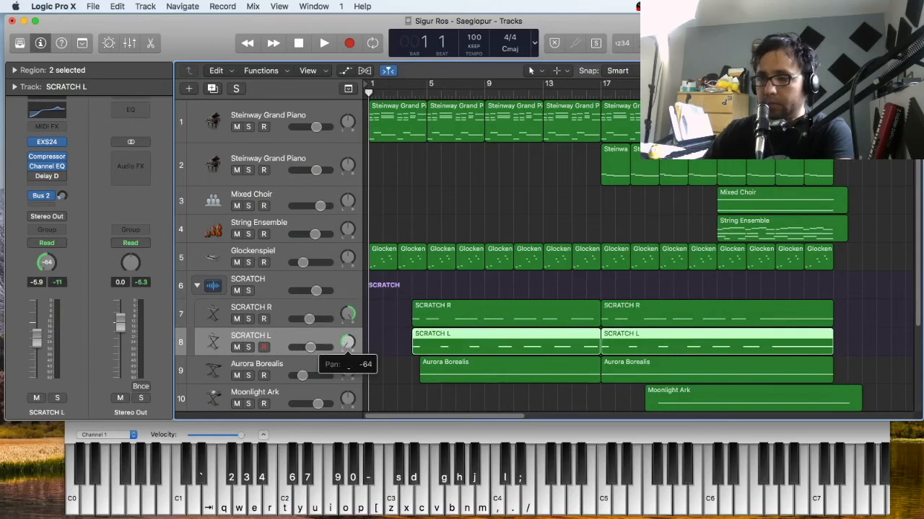
Step: Review the SCRATCH R and SCRATCH L tracks inside the SCRATCH track stack and collapse the stack
click(271, 313)
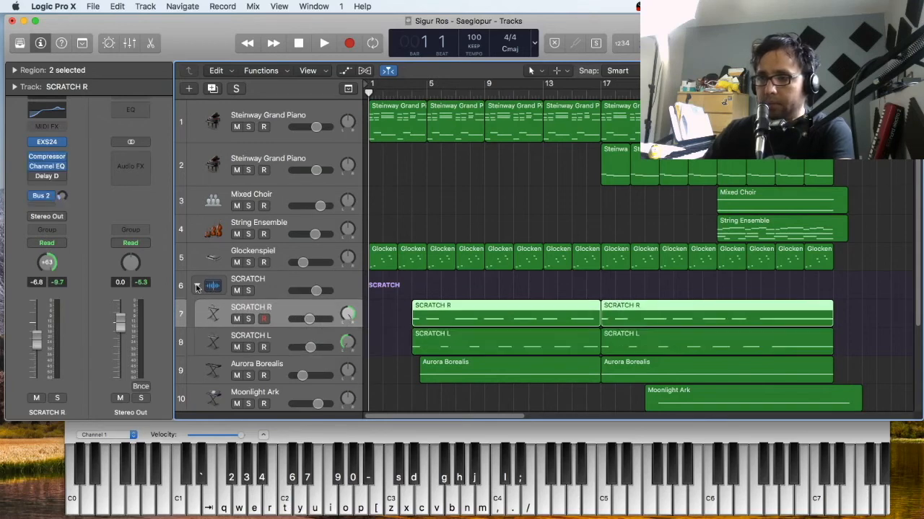
click(197, 285)
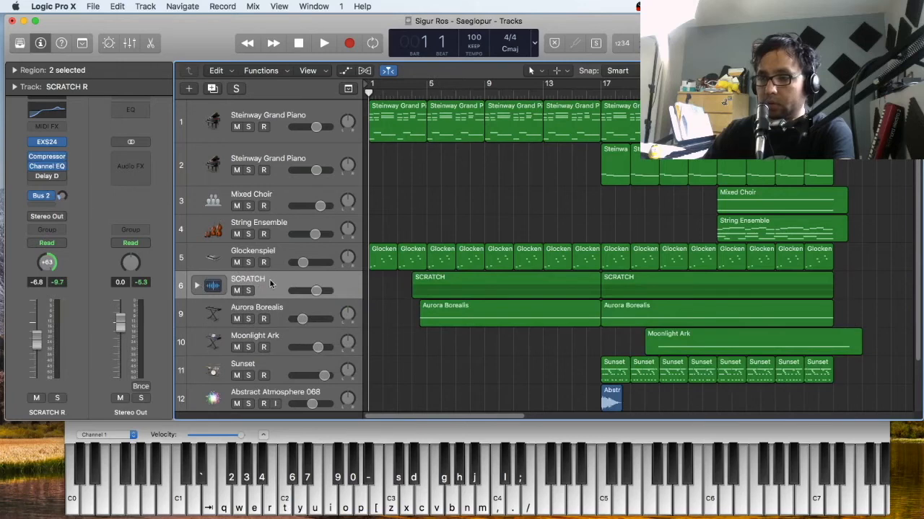
click(196, 286)
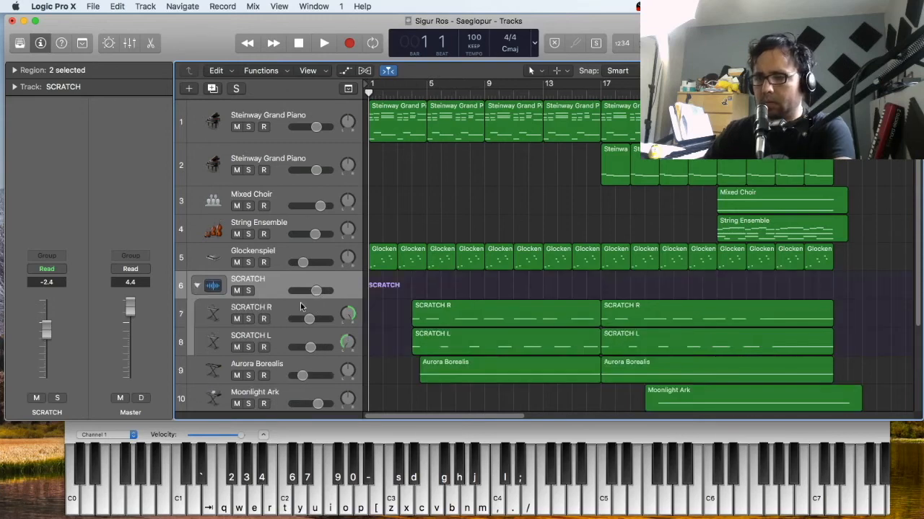
key(Down)
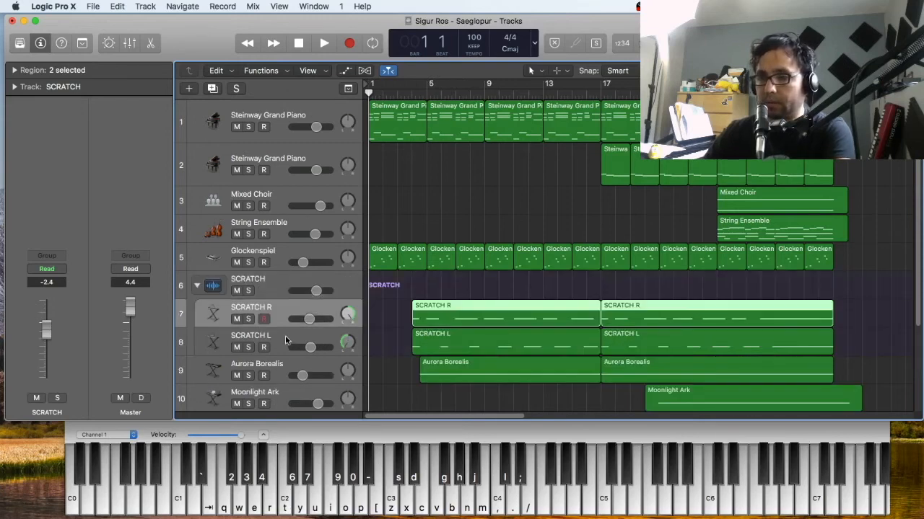
click(289, 341)
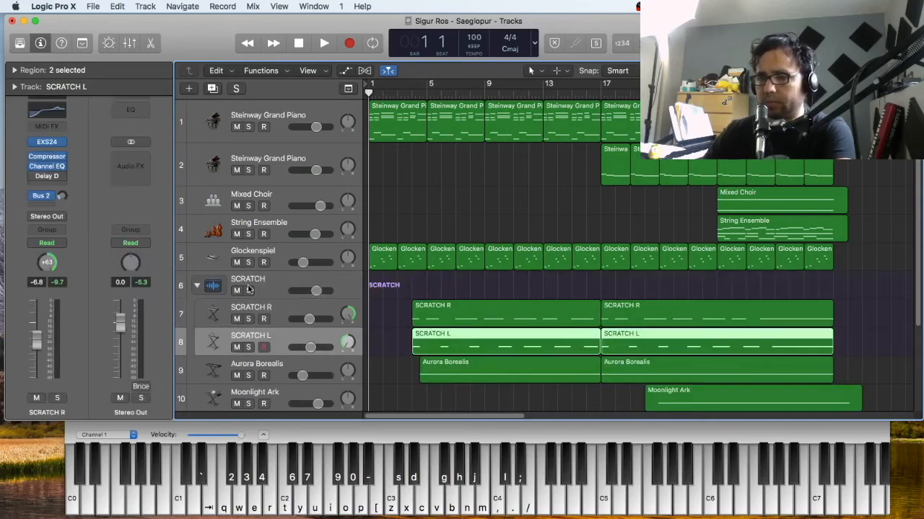
click(196, 287)
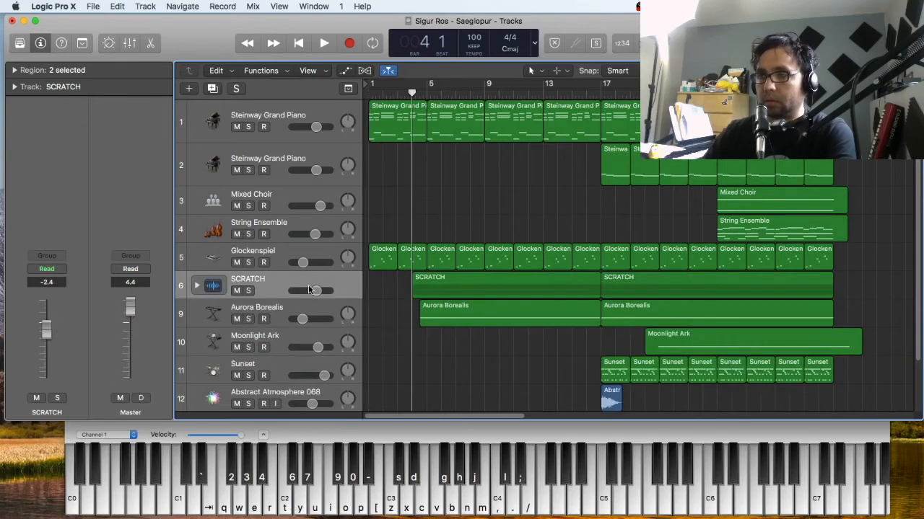
Step: Listen to the SCRATCH stack soloed from bar 4, stop playback and unsolo it
click(249, 290)
key(space)
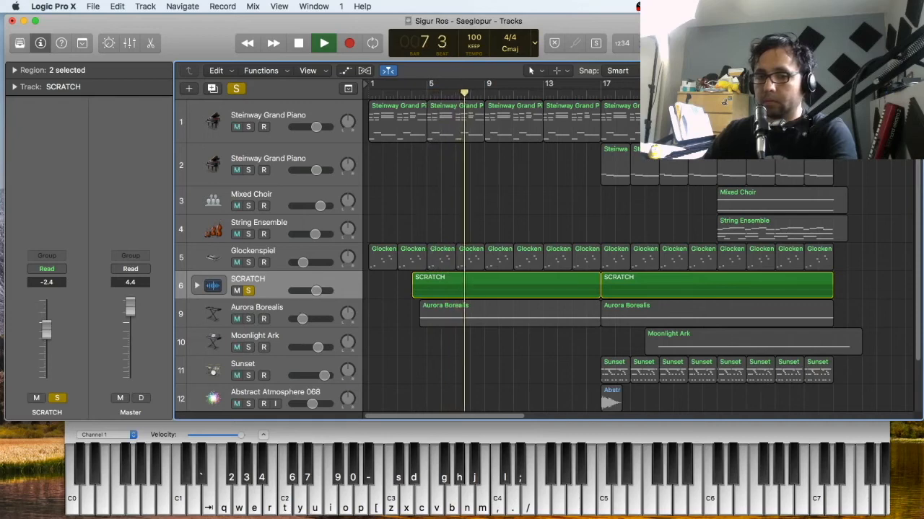
click(299, 44)
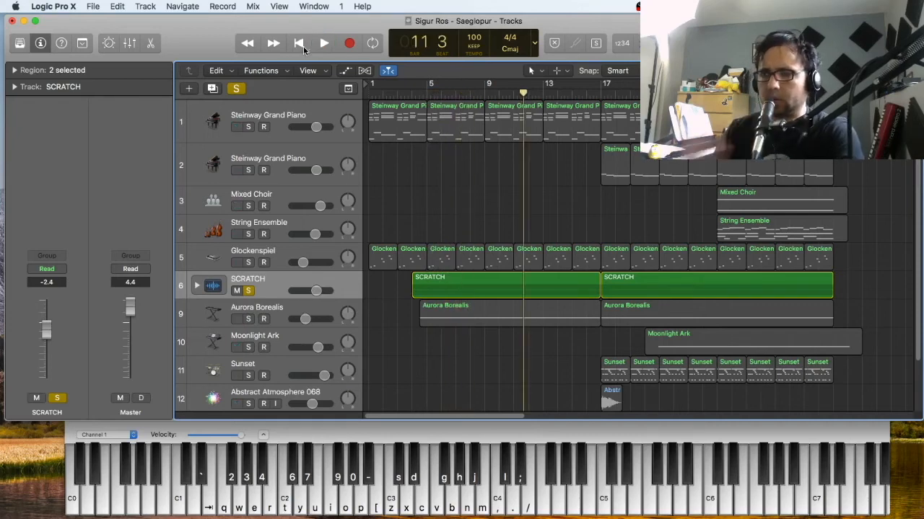
click(249, 291)
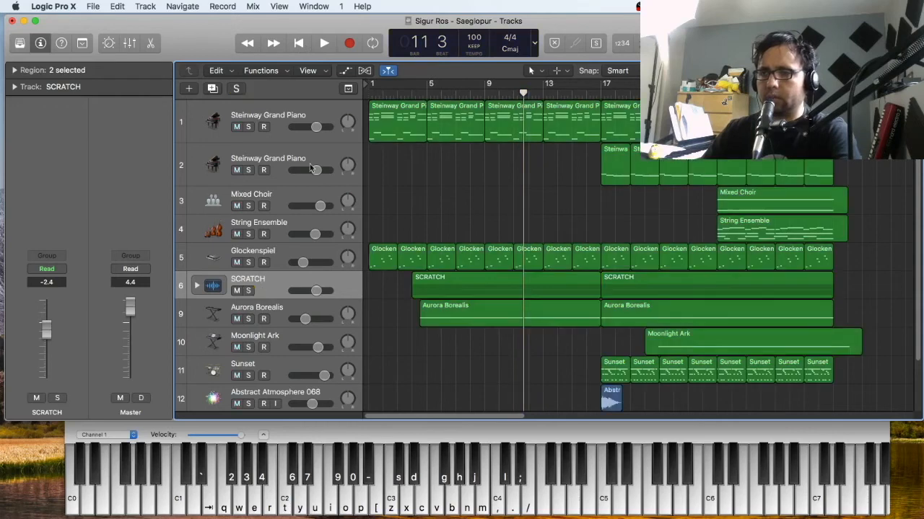
Step: Listen to the first Steinway Grand Piano, Glockenspiel and SCRATCH soloed together from bar 4, and clear all solos
click(300, 45)
click(413, 93)
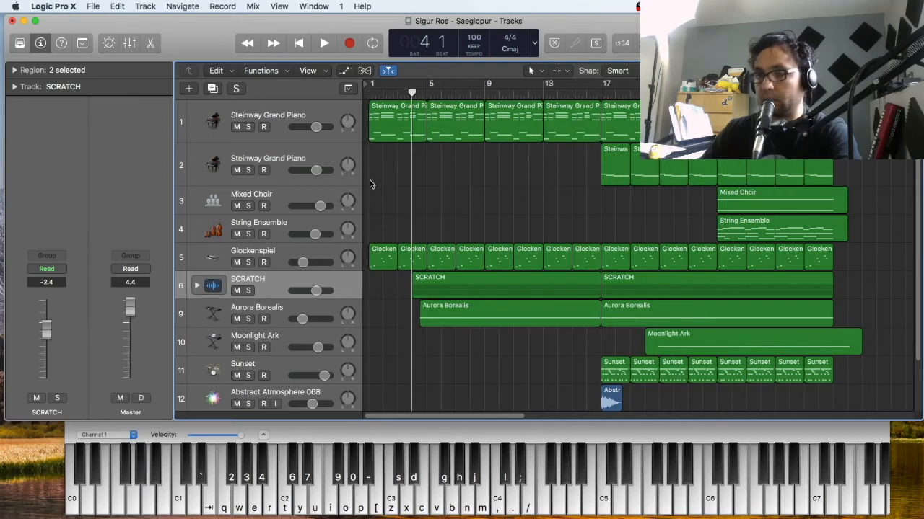
click(248, 127)
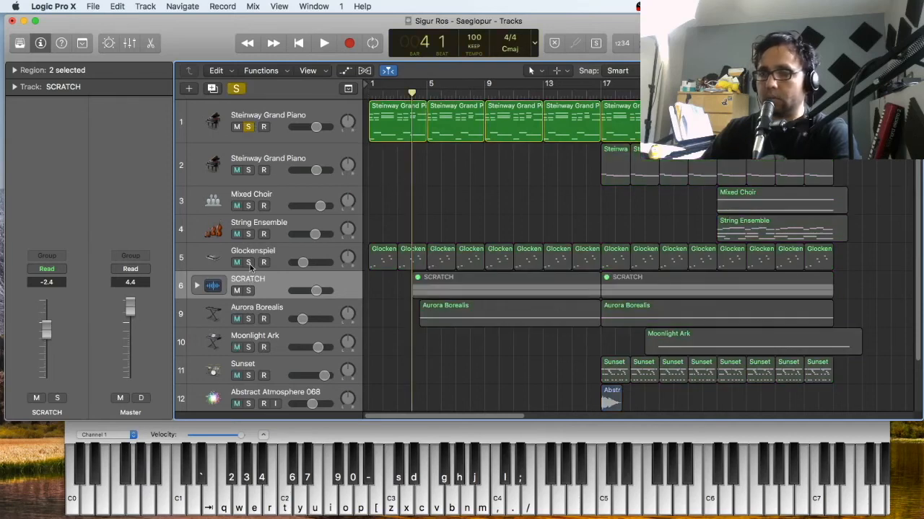
click(248, 263)
click(248, 290)
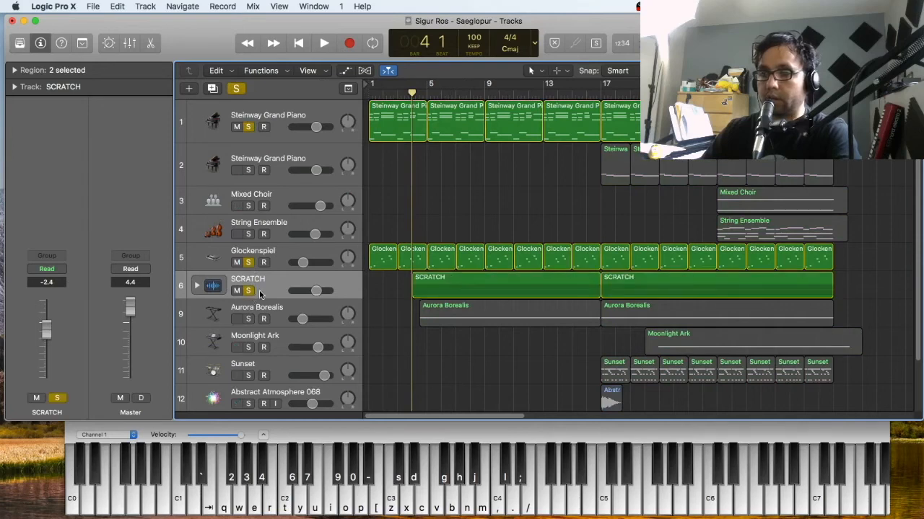
key(space)
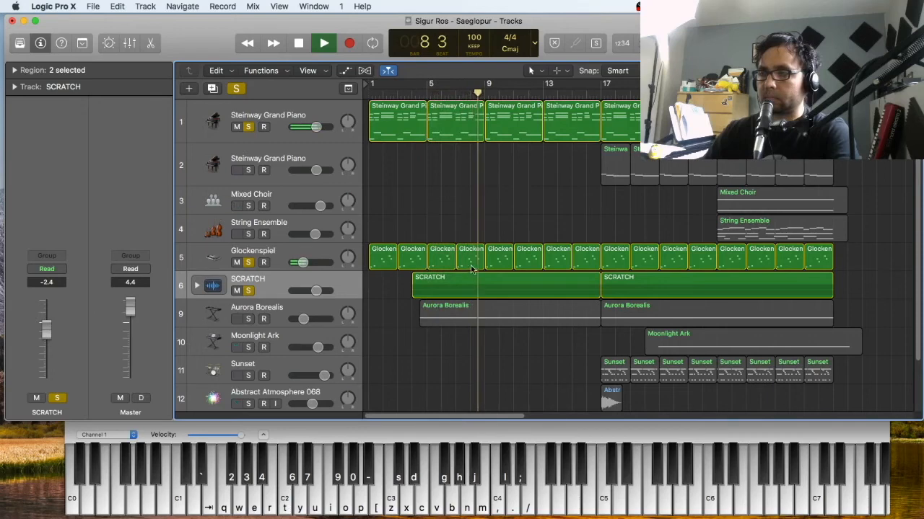
click(322, 43)
click(414, 95)
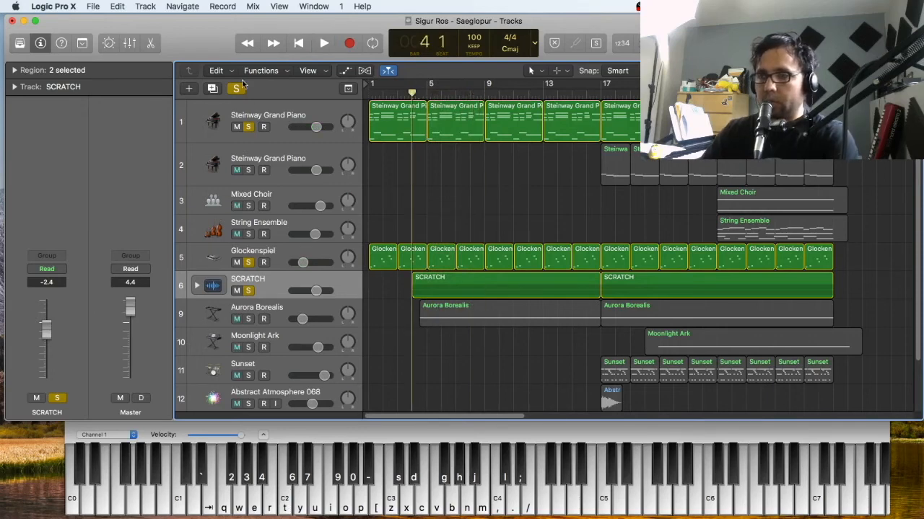
click(236, 88)
Step: Select the Aurora Borealis track and choose the Aurora Borealis patch from the Library's Synthesizer > Soundscape category
click(298, 323)
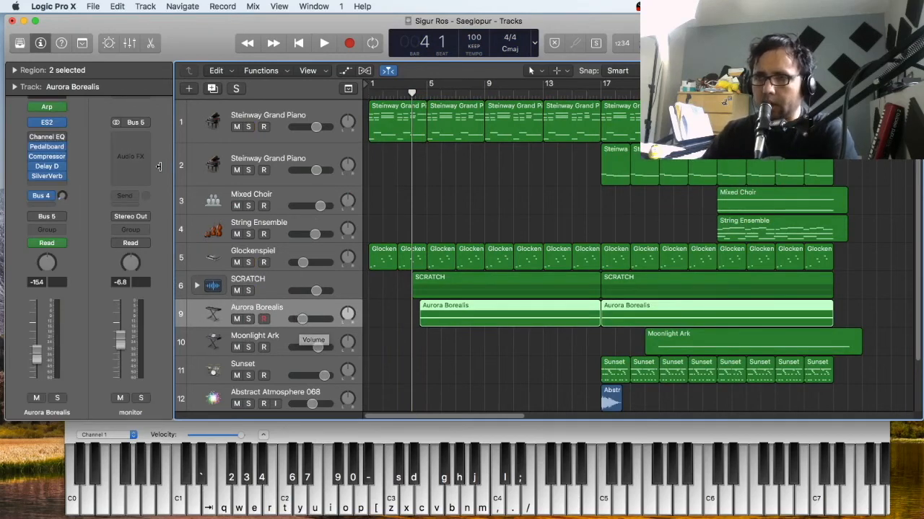
click(23, 47)
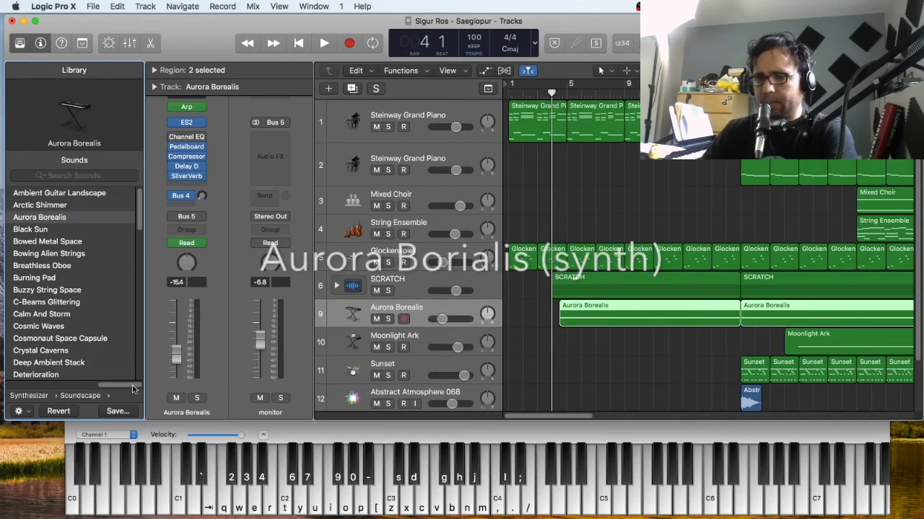
scroll(72, 325, left, 10)
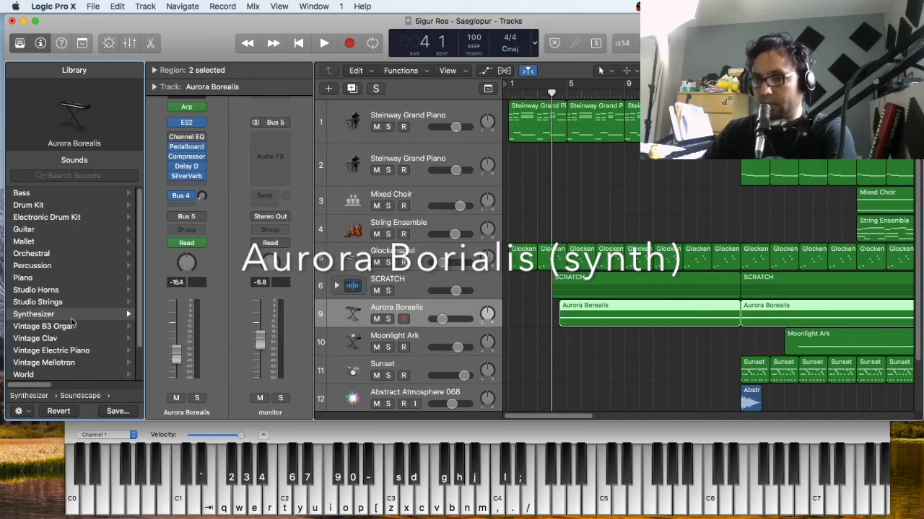
click(71, 317)
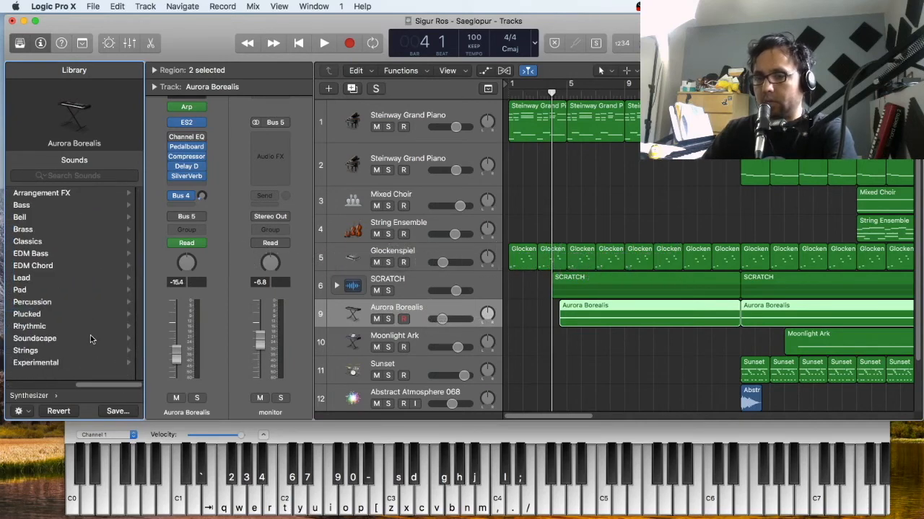
click(78, 339)
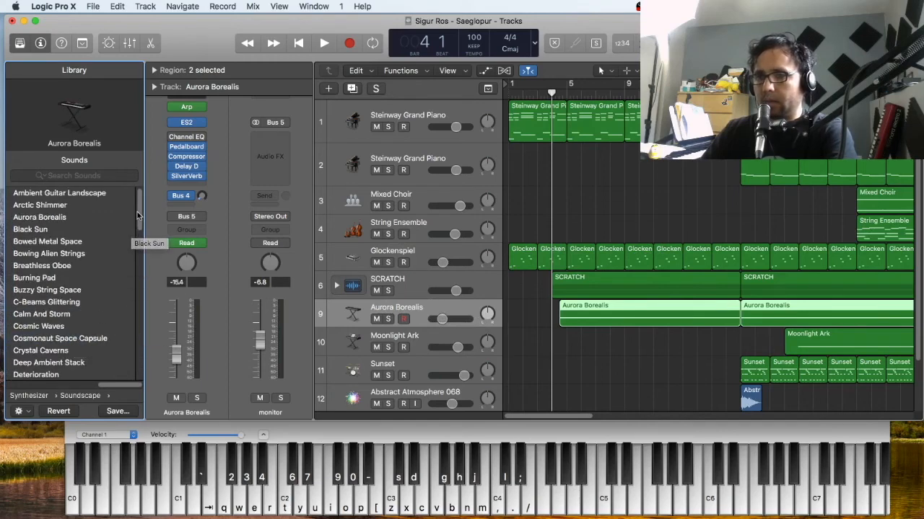
mouse_move(138, 210)
mouse_down()
mouse_move(139, 237)
mouse_move(141, 209)
mouse_up()
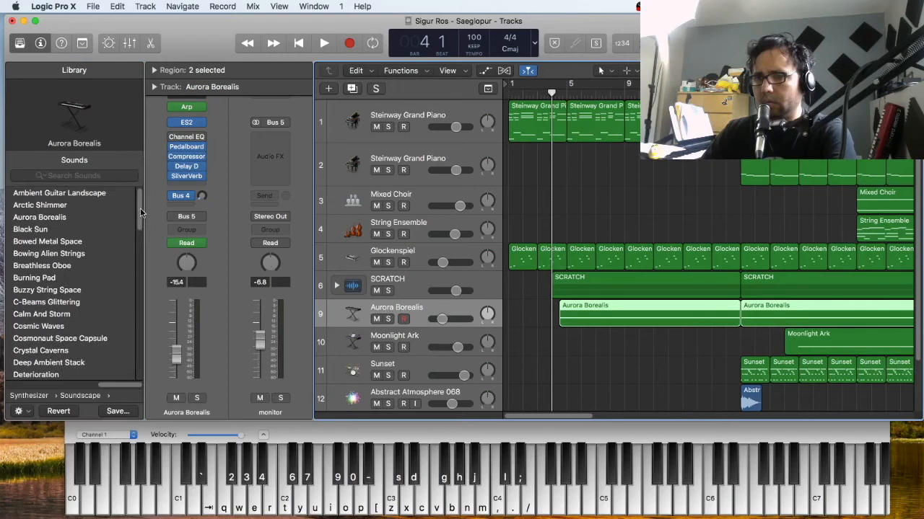
click(61, 220)
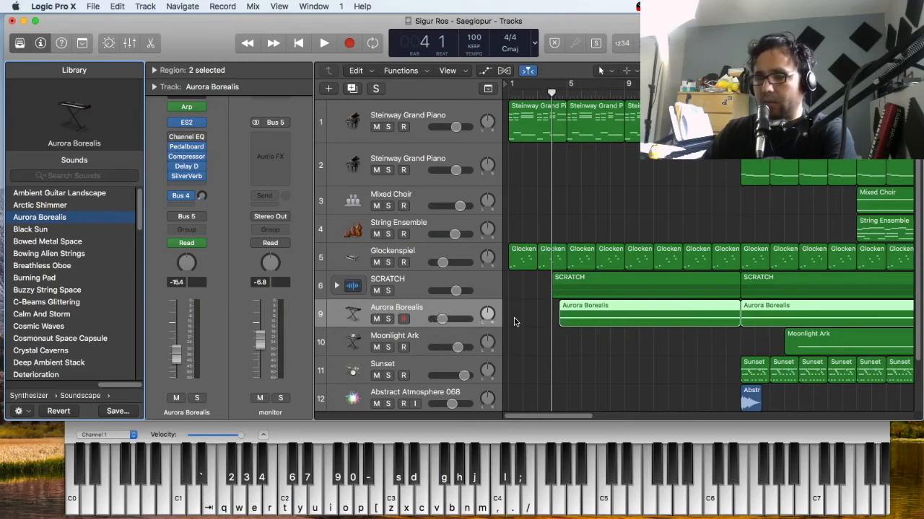
Step: Audition the Aurora Borealis synth within the mix and soloed, stop playback and return to the project start
click(388, 319)
key(v)
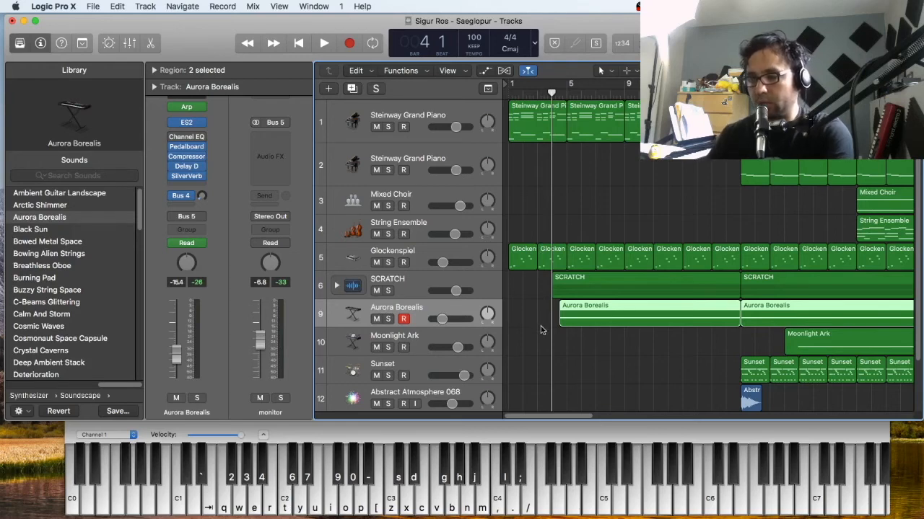
key(space)
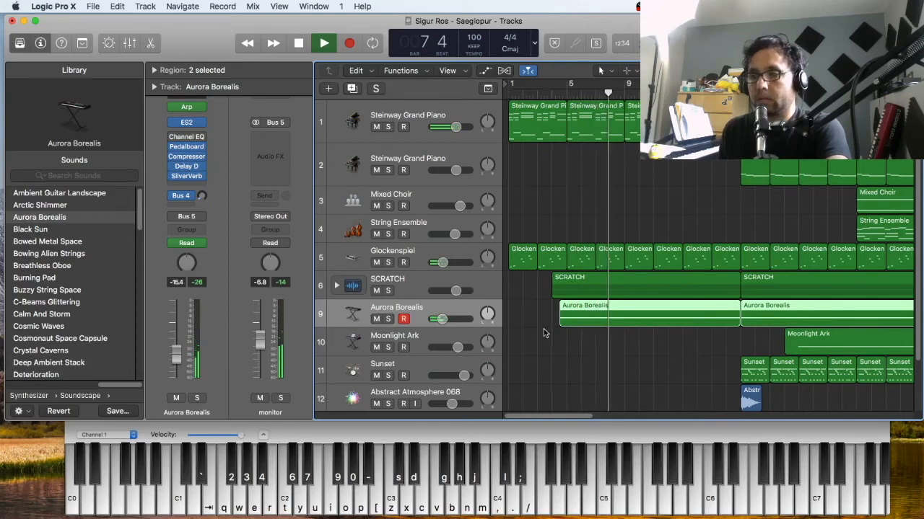
click(388, 319)
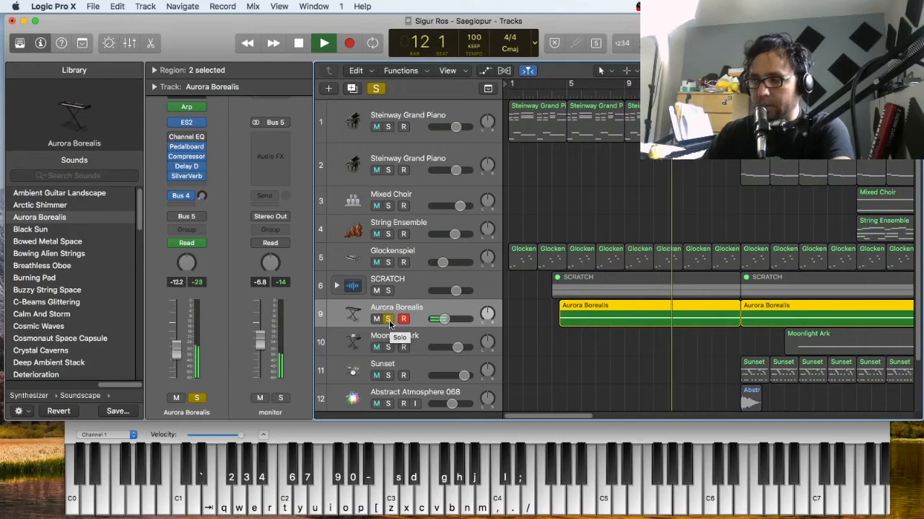
click(389, 319)
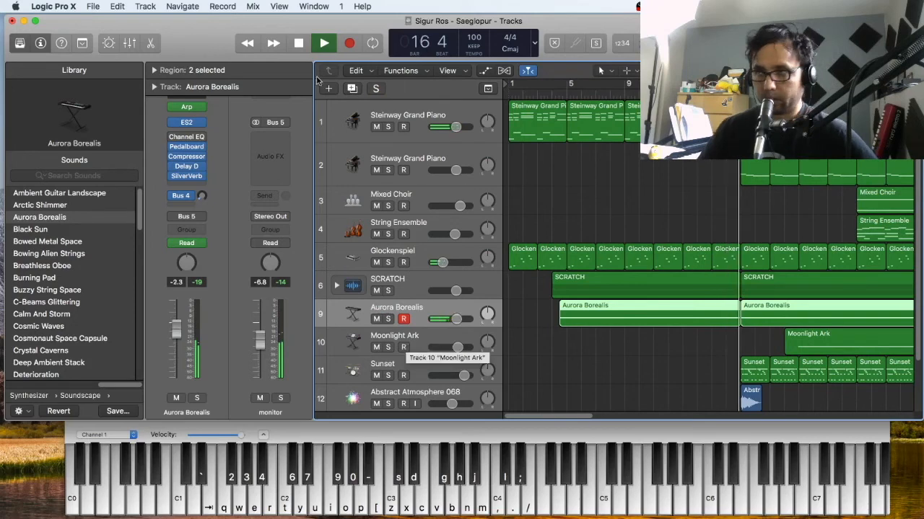
click(301, 44)
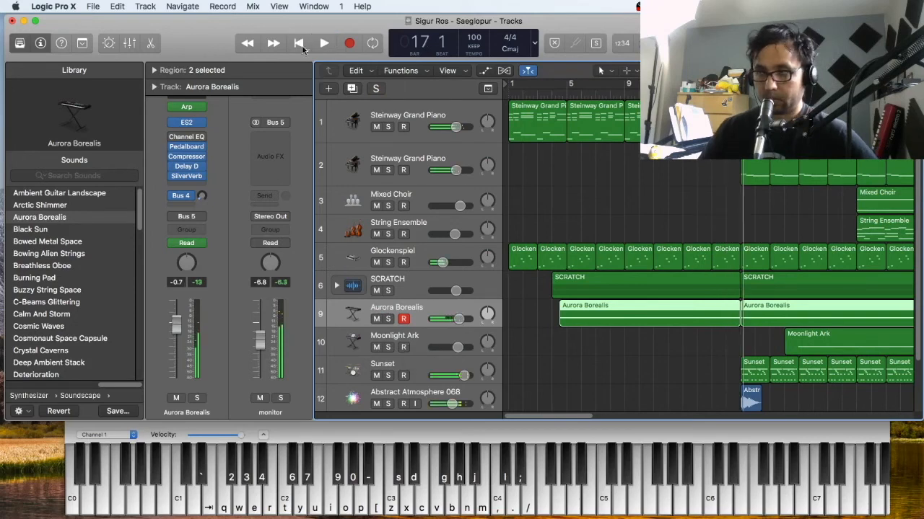
click(301, 45)
Step: Place the playhead at bar 17 and solo the Sunset drum kit track
drag(552, 417, 584, 416)
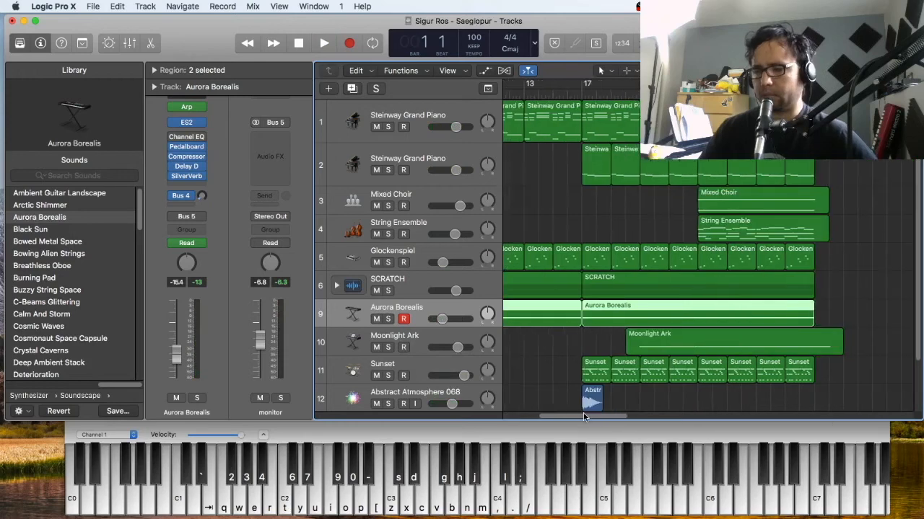
scroll(659, 355, down, 2)
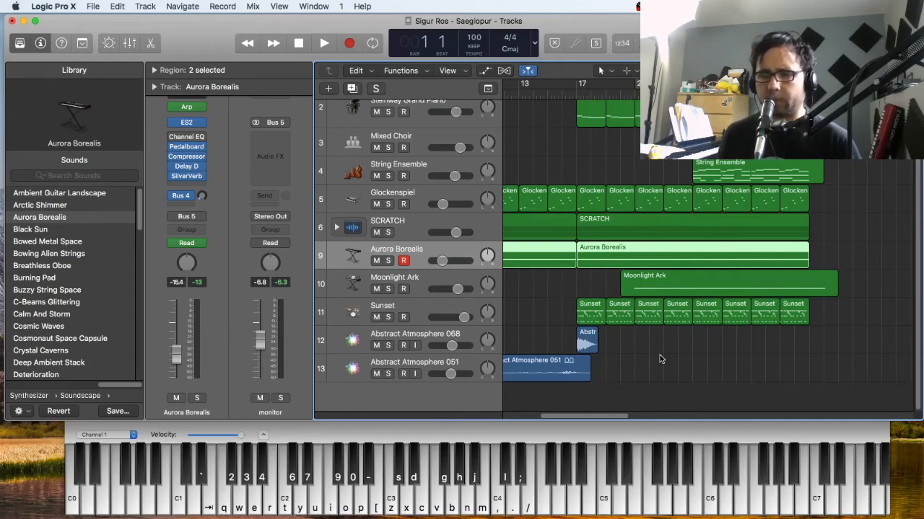
click(576, 93)
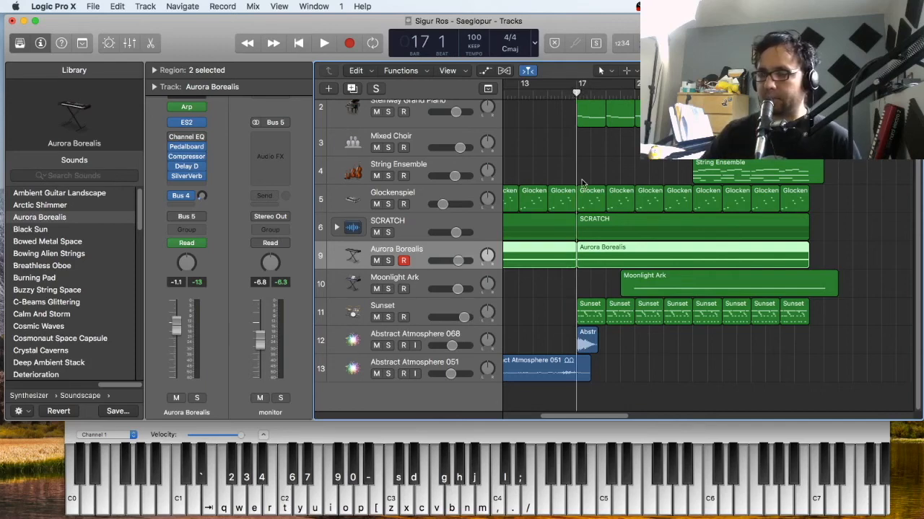
click(389, 321)
click(387, 318)
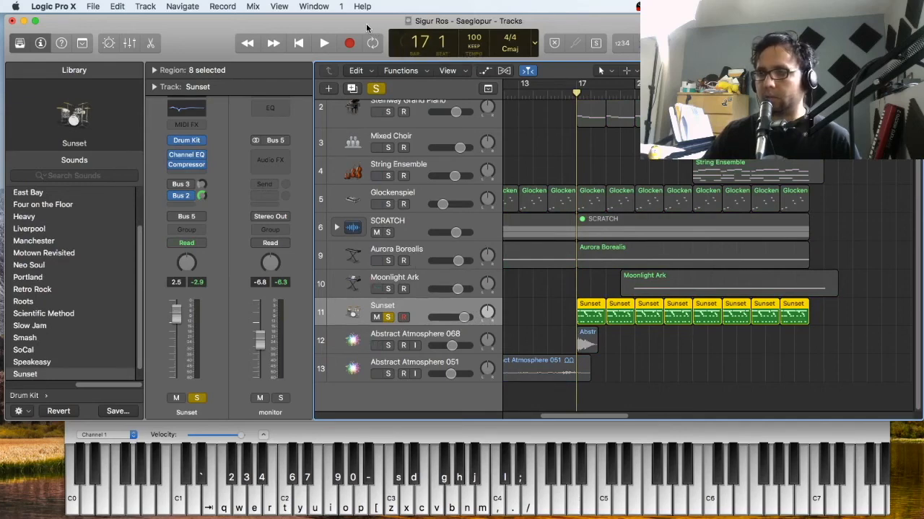
drag(366, 28, 363, 26)
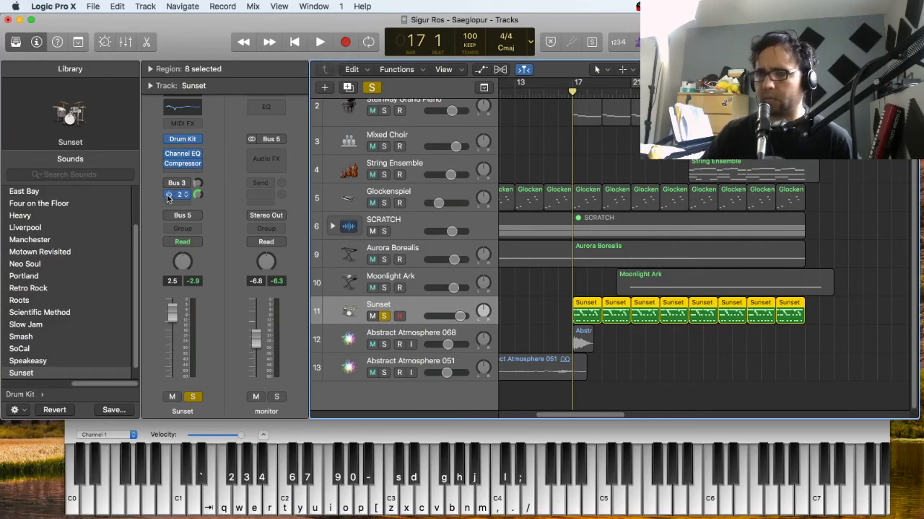
Step: Compare the soloed Sunset drums with the Bus 2 send bypassed and re-enabled
click(321, 44)
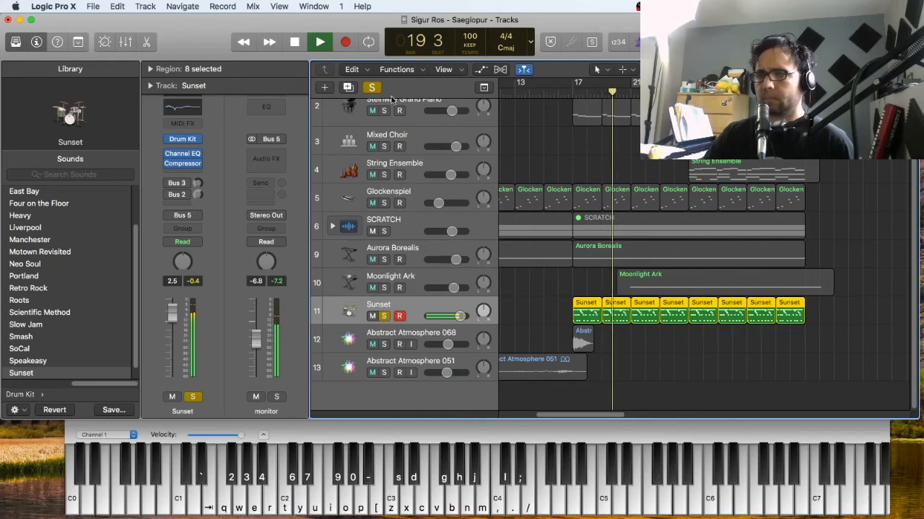
click(294, 44)
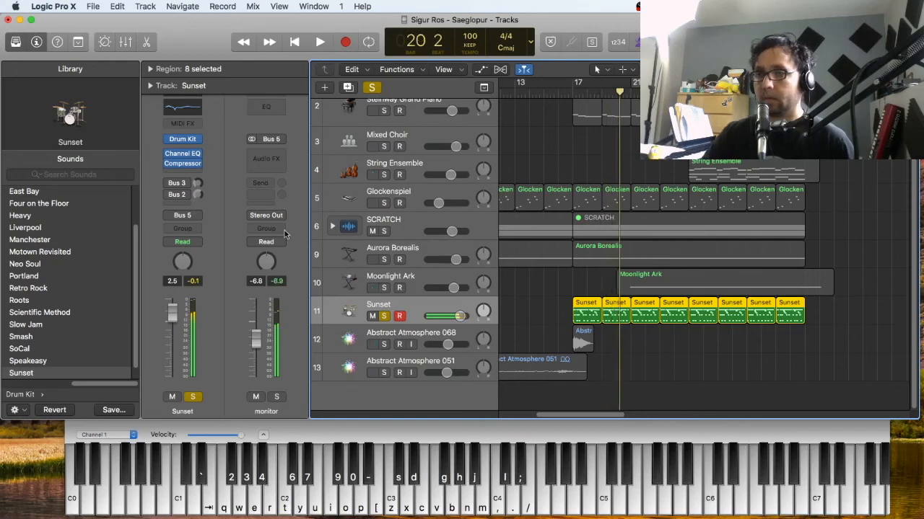
click(166, 196)
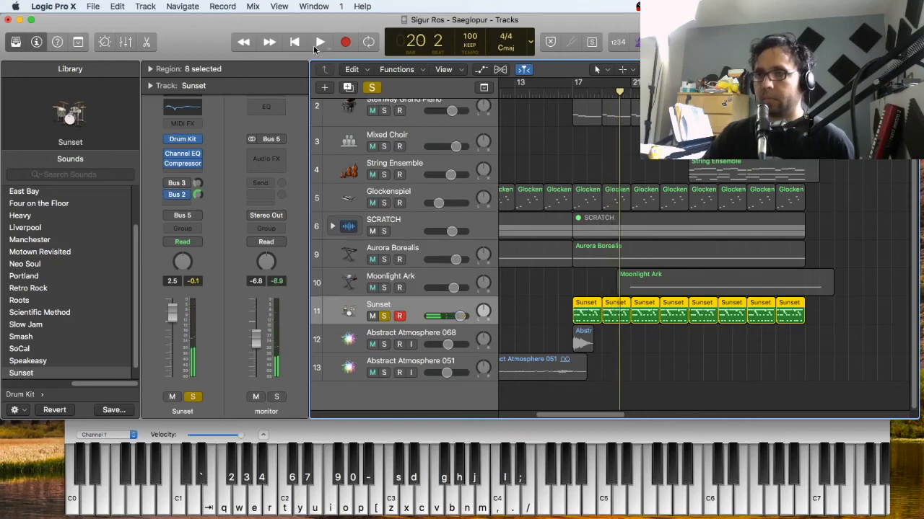
click(317, 45)
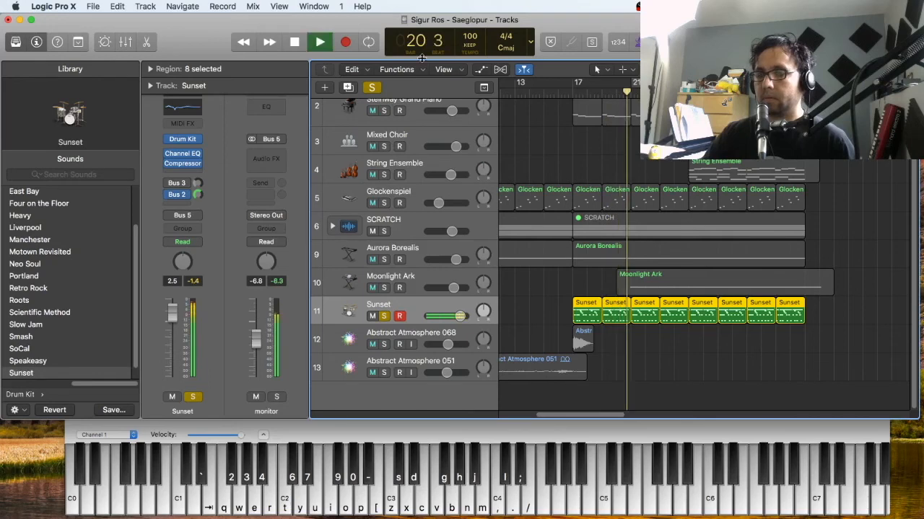
Step: Stop playback and take the Sunset drum kit track out of solo
click(296, 42)
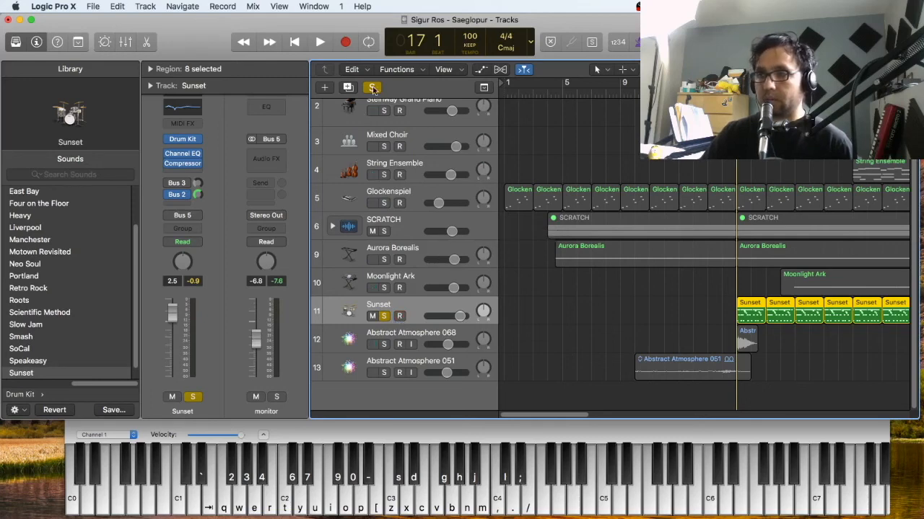
key(s)
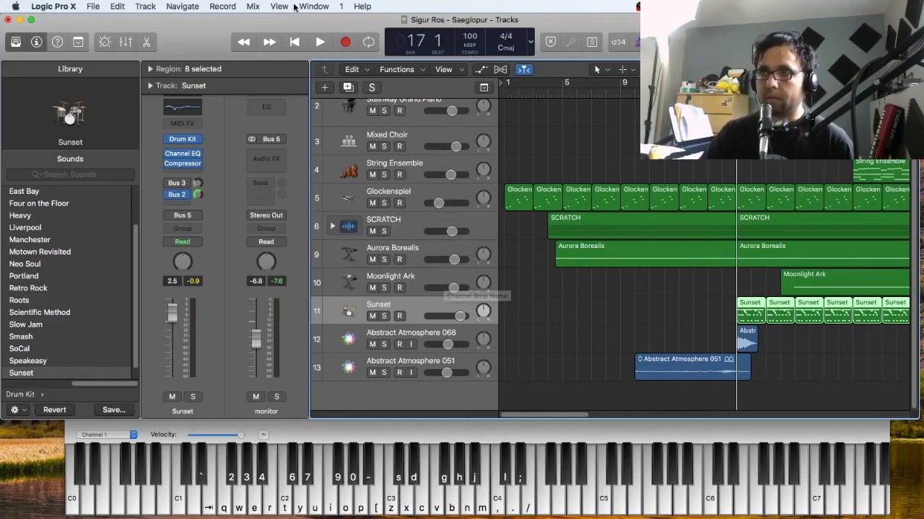
Step: Bring up the project's Mixer window and open Space Designer on the Large Hall/6.6s Botta Church channel fed by Bus 2
click(320, 6)
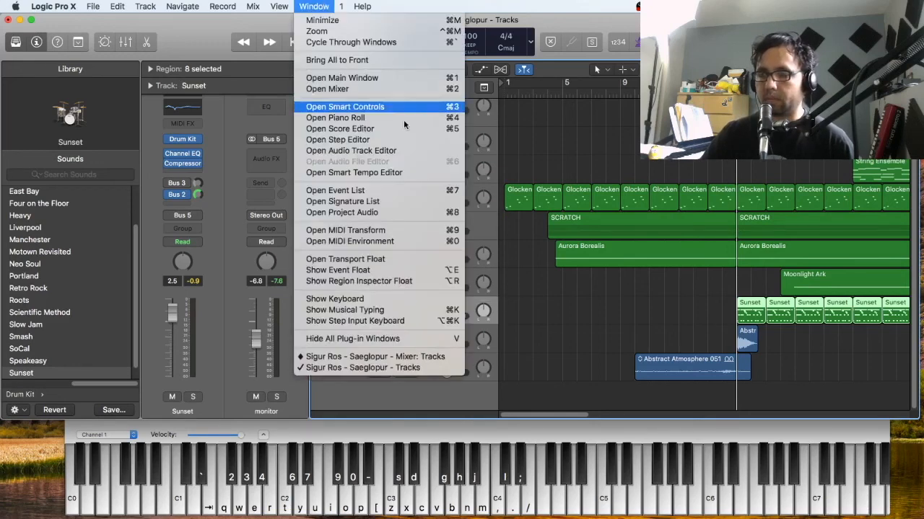
click(404, 357)
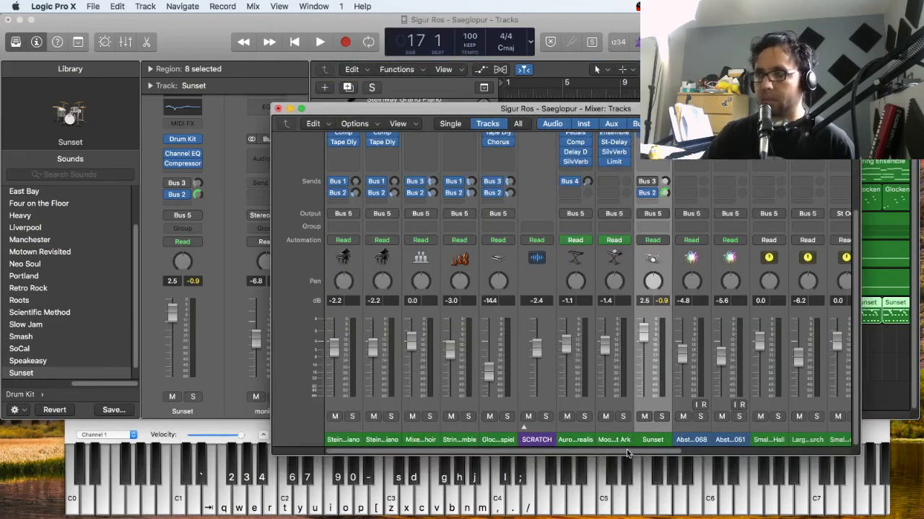
scroll(647, 380, up, 5)
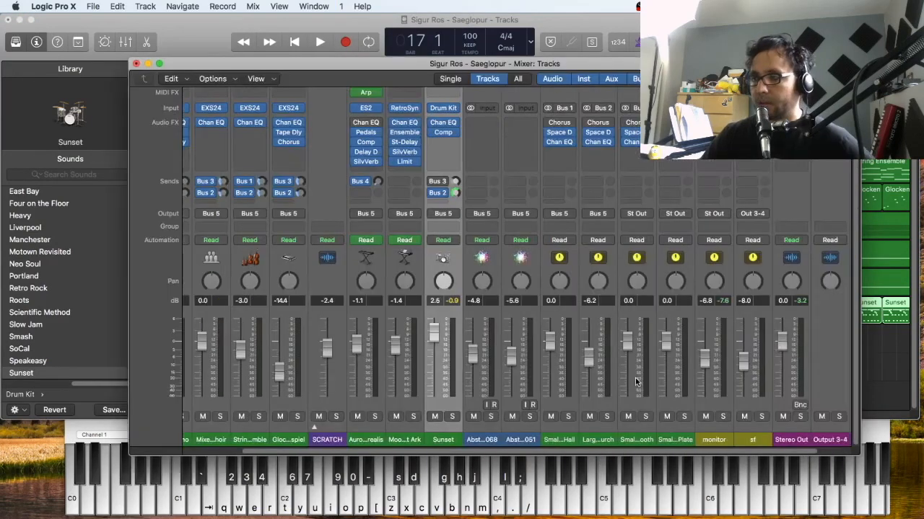
click(601, 398)
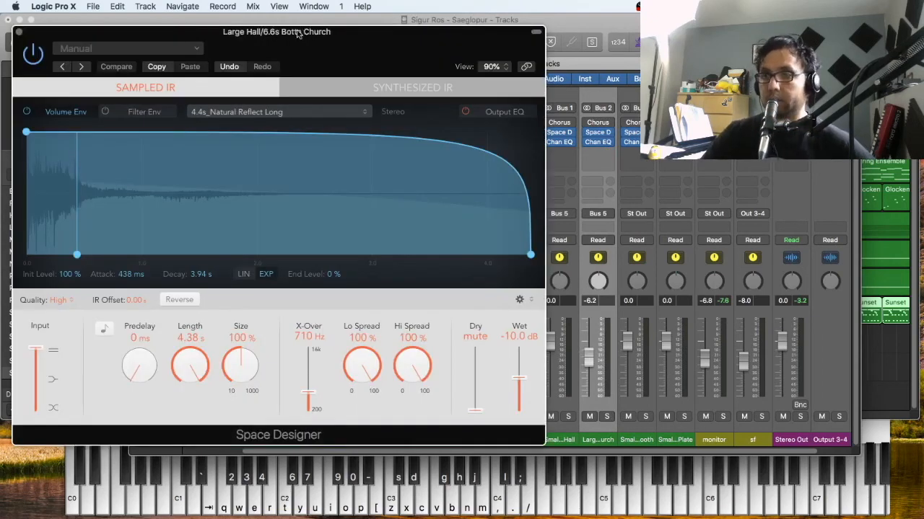
drag(334, 10, 495, 39)
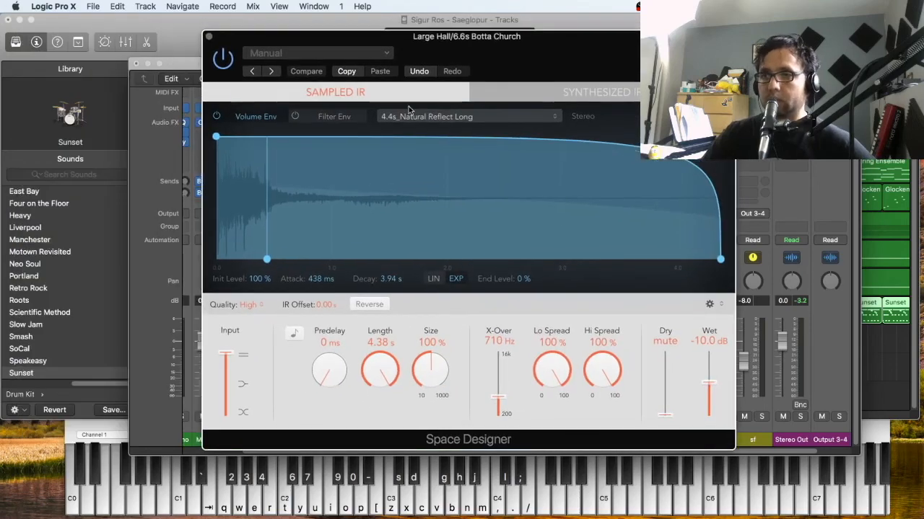
Step: Load the 04.4s Natural Reflect preset from Large Spaces > Outdoor Spaces into Space Designer, then close the plug-in and Mixer windows
click(553, 118)
click(627, 133)
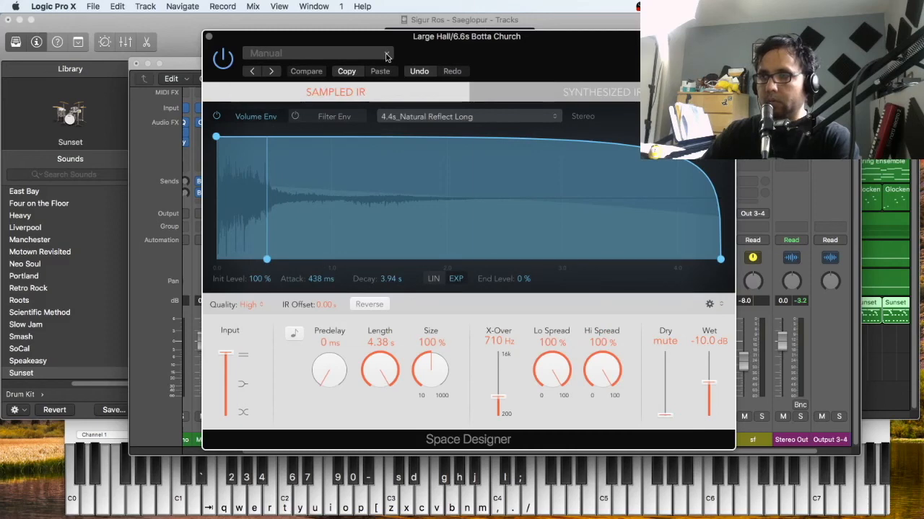
click(386, 57)
mouse_move(399, 271)
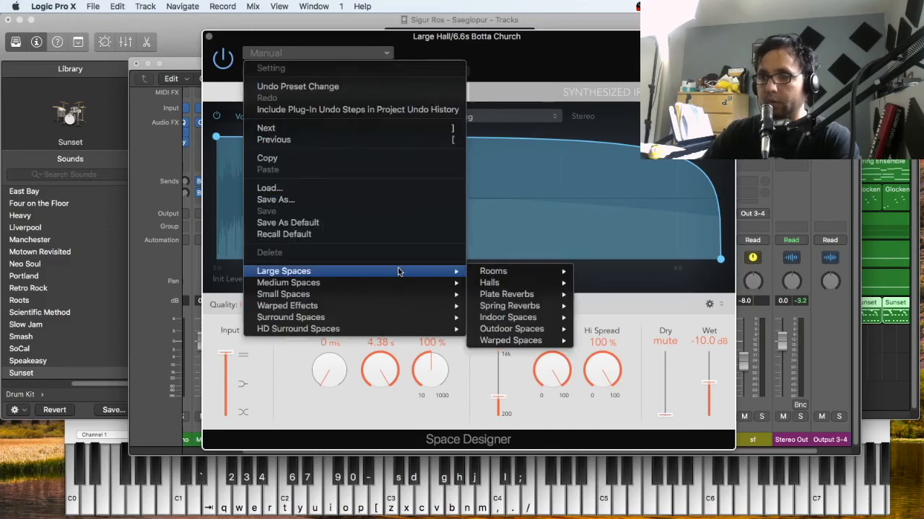
mouse_move(544, 271)
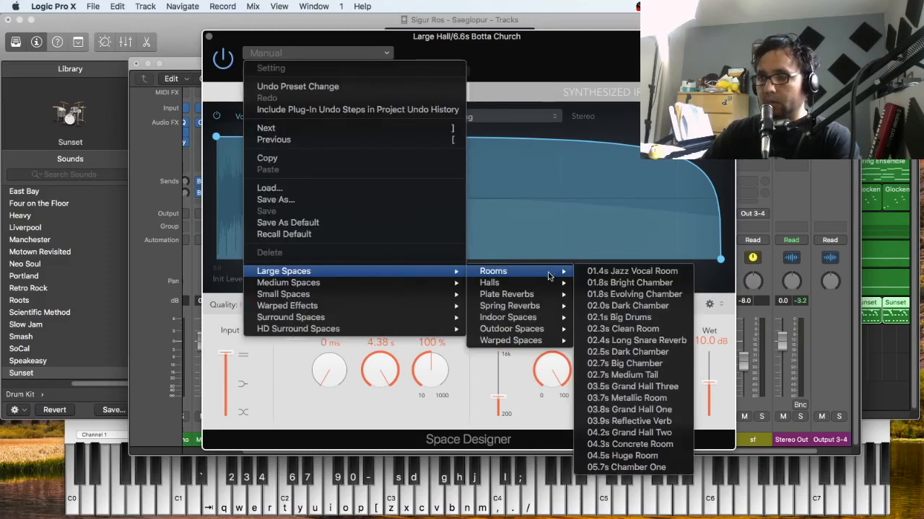
mouse_move(543, 330)
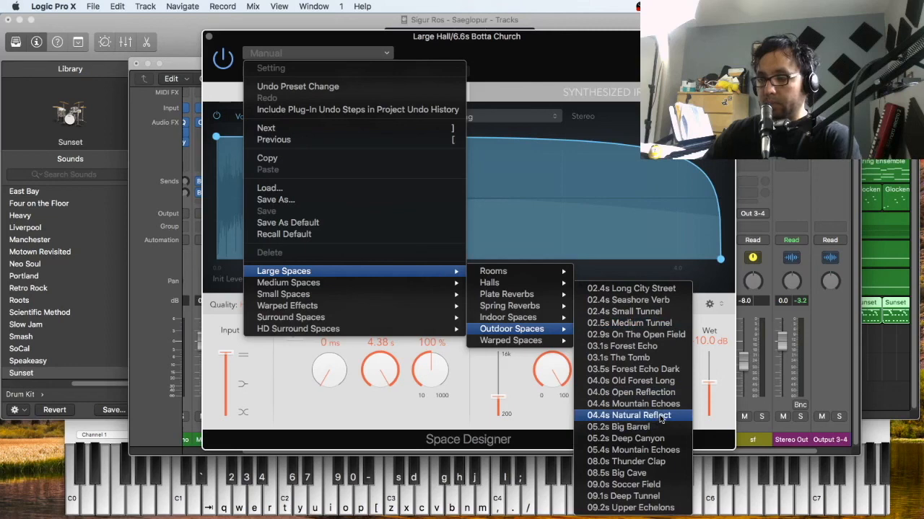
click(628, 415)
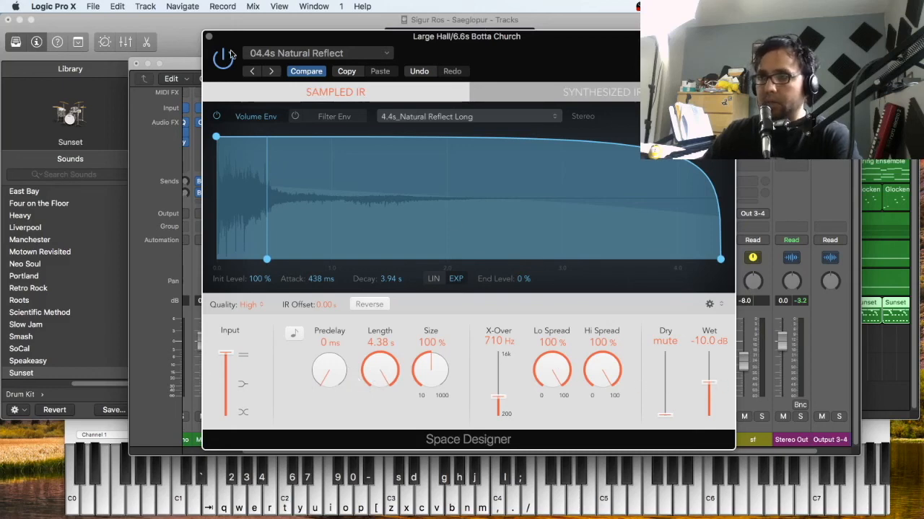
key(super+w)
key(super+w)
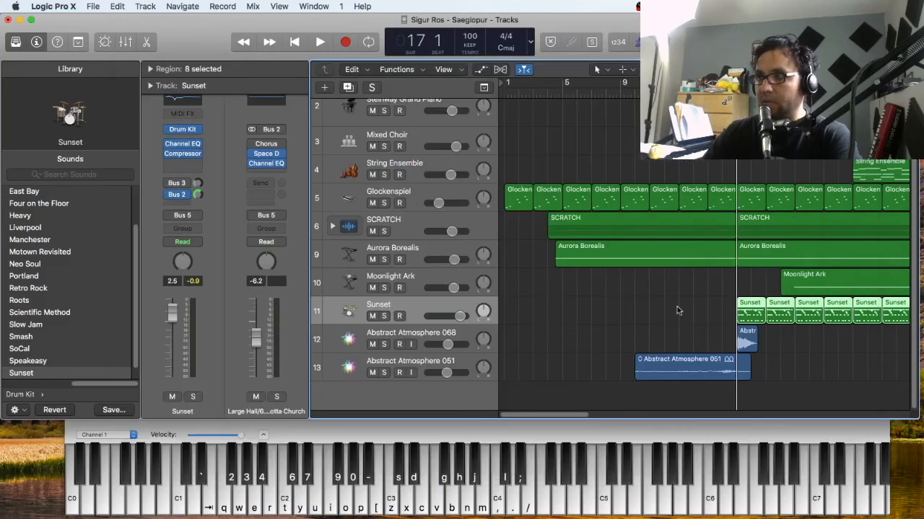
Step: Solo the Moonlight Ark track instead of the Mixed Choir and play it from bar 20
click(320, 42)
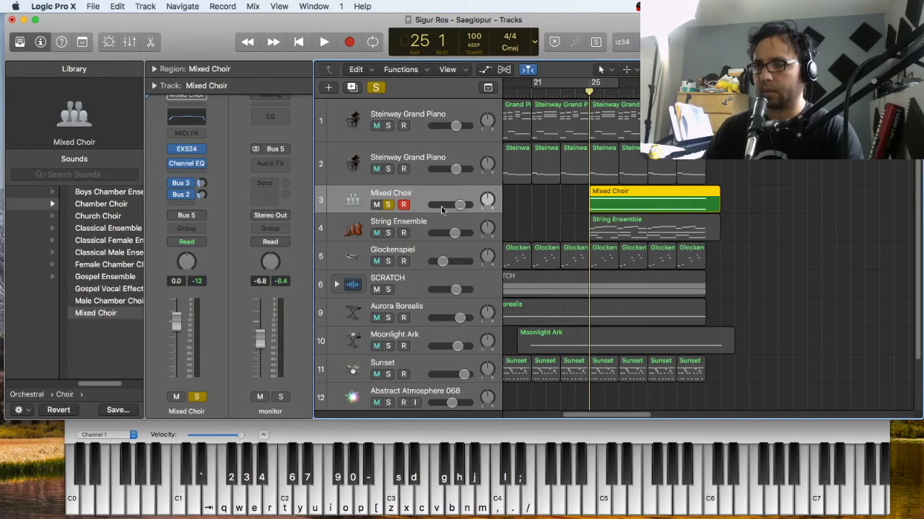
click(389, 347)
click(388, 205)
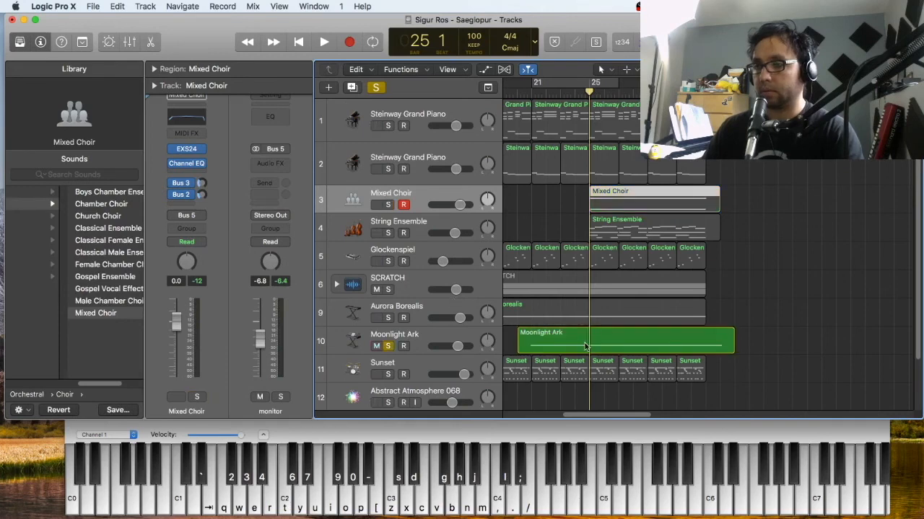
click(516, 92)
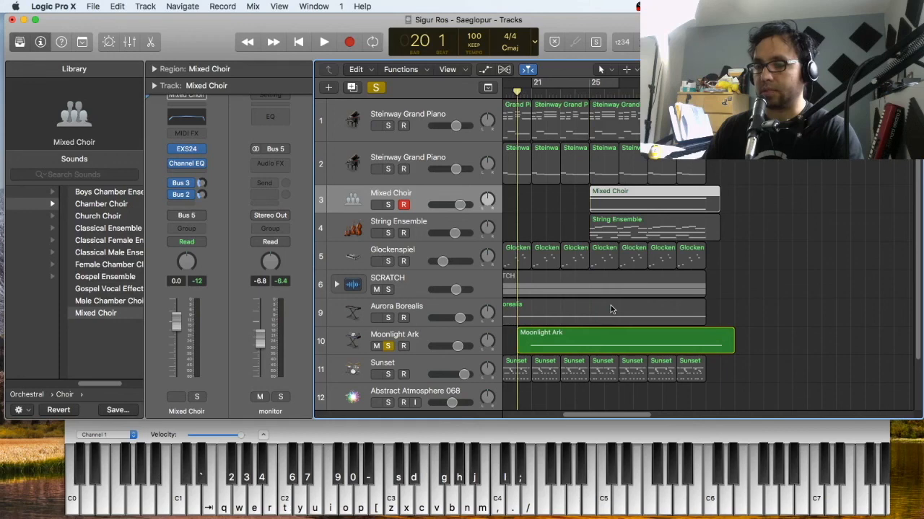
key(space)
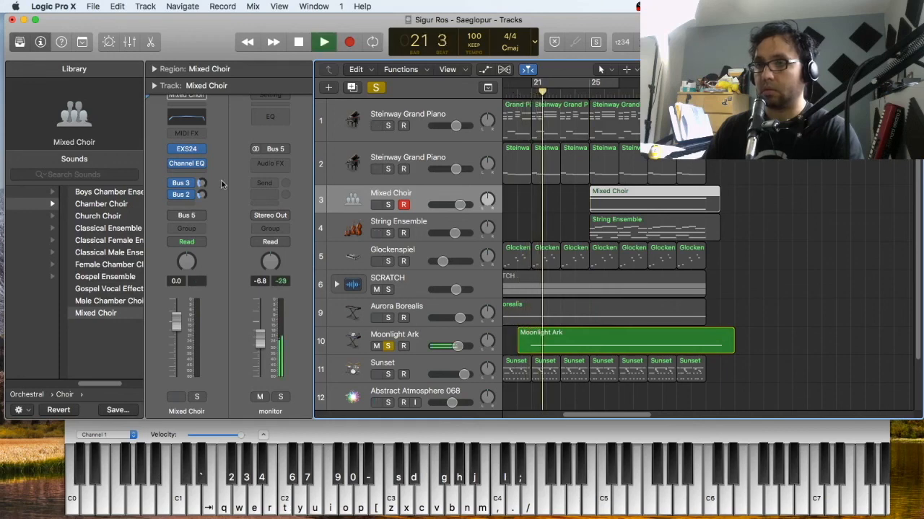
Step: Select the Moonlight Ark track and place the playhead at bar 20, beat 2
click(20, 42)
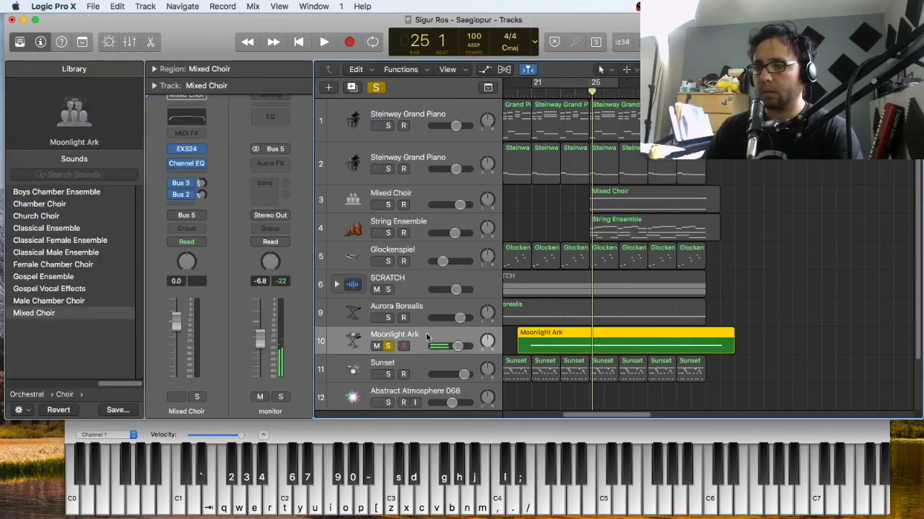
click(427, 333)
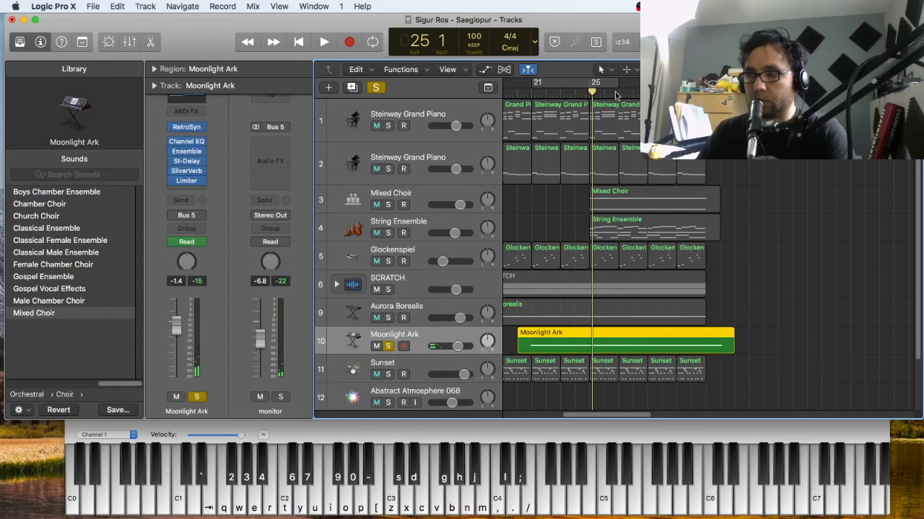
click(532, 95)
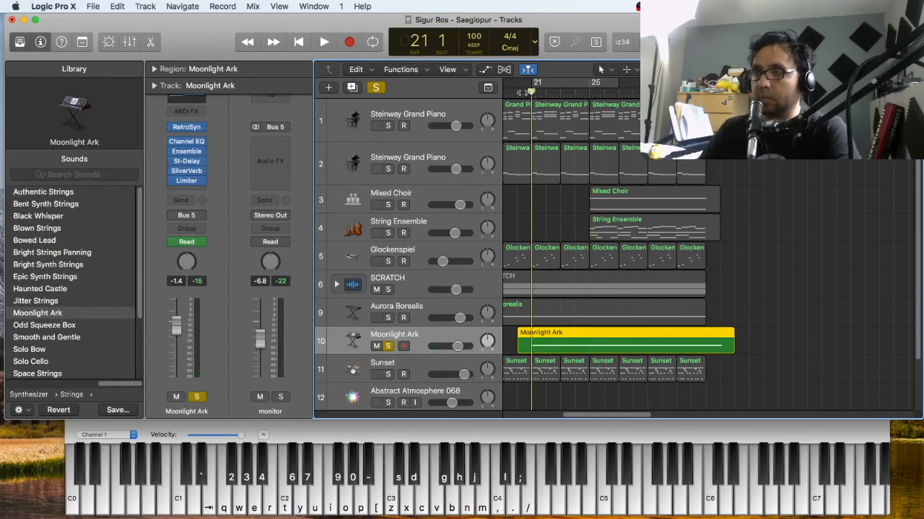
drag(530, 92, 524, 94)
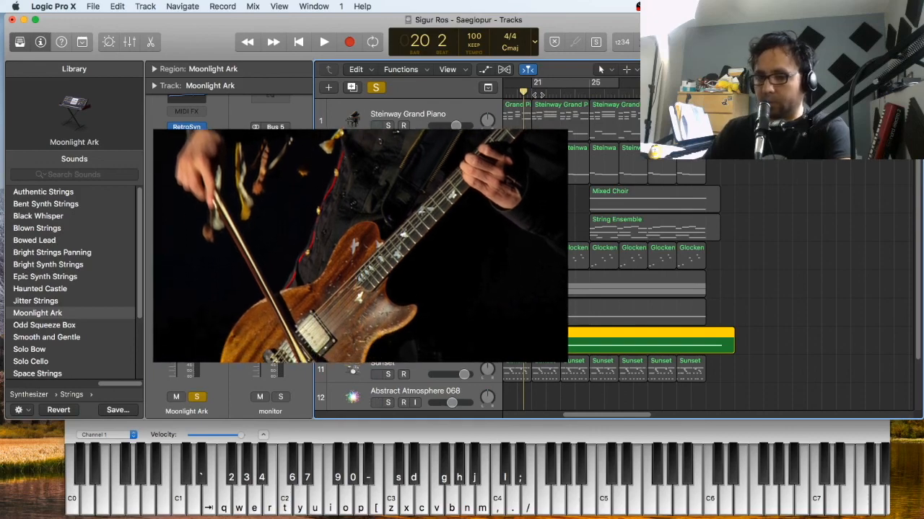
Step: Choose the Moonlight Ark patch from the Library's Synthesizer > Strings category
drag(124, 383, 32, 377)
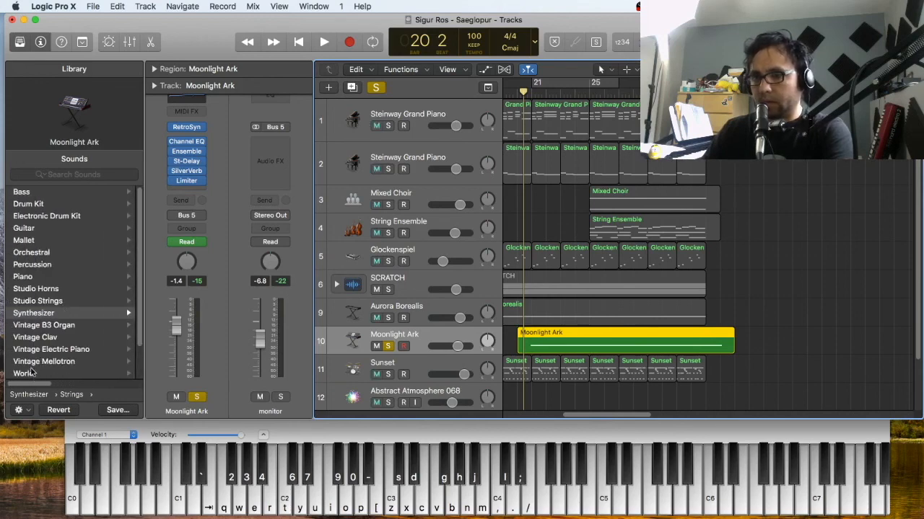
drag(36, 383, 79, 383)
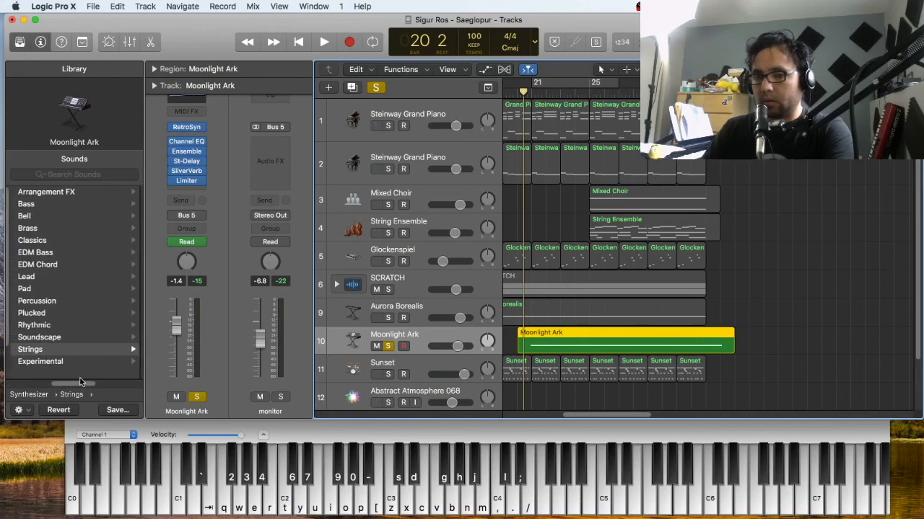
drag(72, 383, 120, 384)
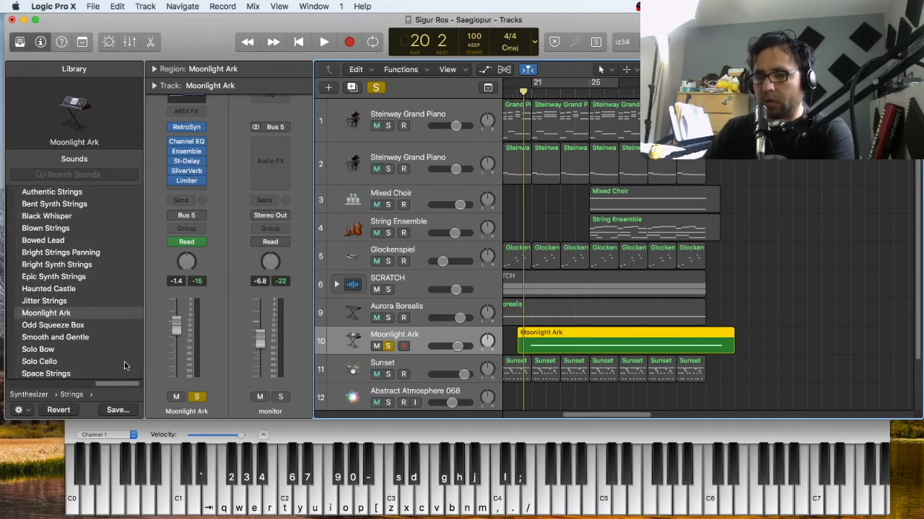
click(82, 315)
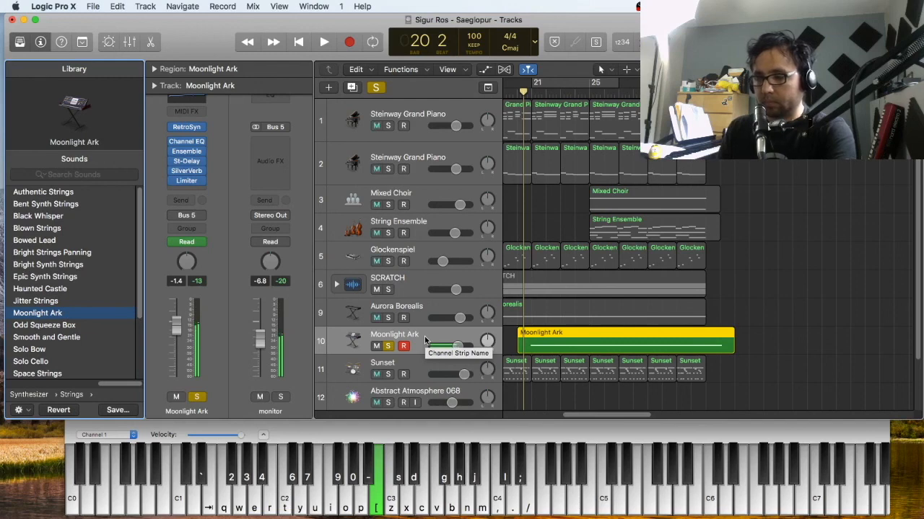
Step: Audition Moonlight Ark soloed and within the full mix, stop playback and return to the project start
key(space)
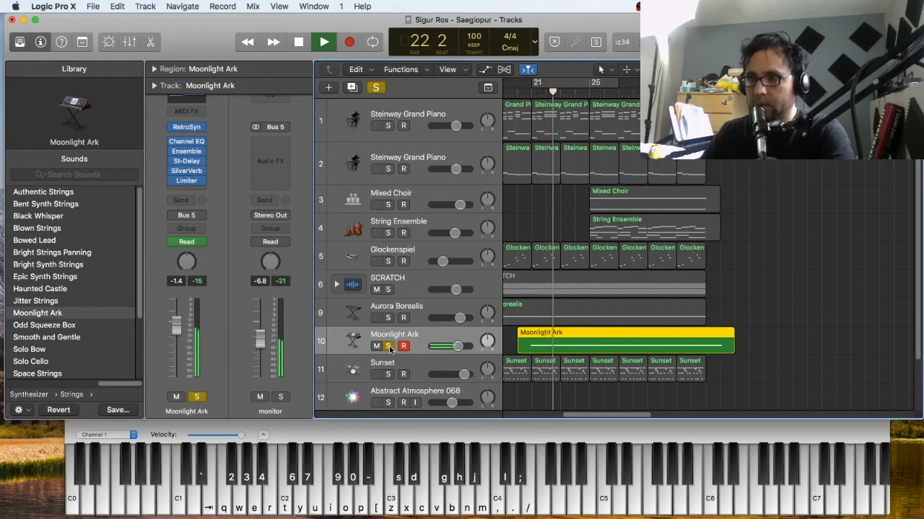
click(388, 347)
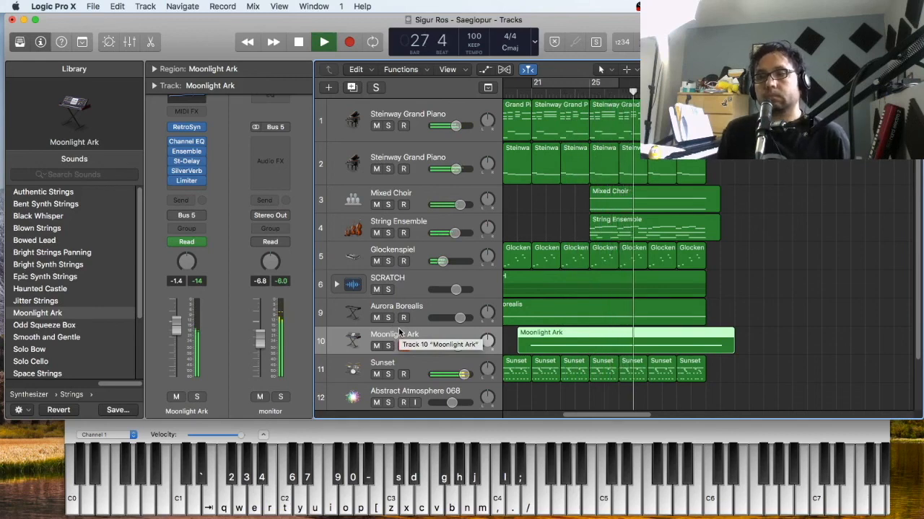
double_click(298, 42)
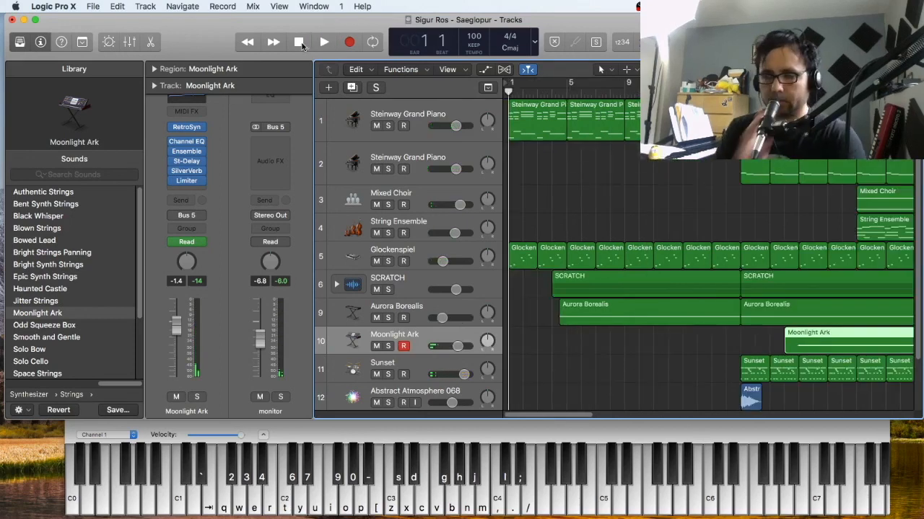